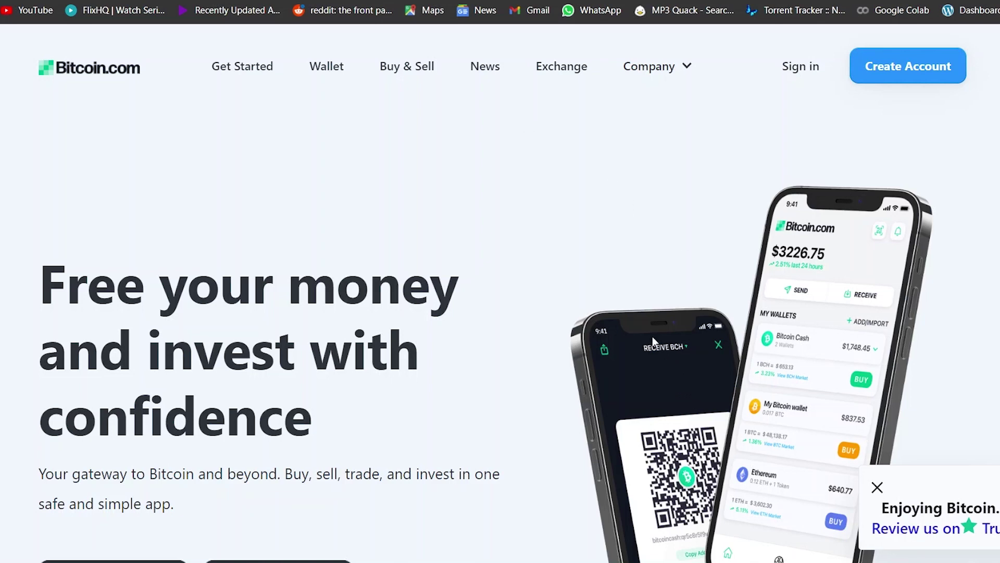
Step: Open a new Chrome tab showing the Google start page
{"action": "key", "text": "ctrl+t"}
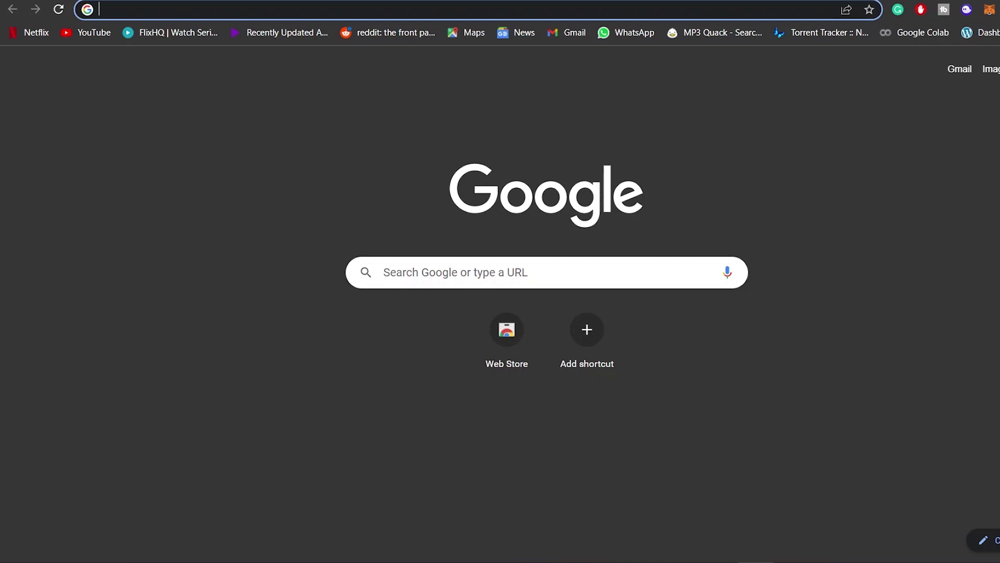
Step: Search Google for 'rtx 3090 hashrate', starting from the 'rtx 3090' suggestion
{"action": "type", "text": "gtx"}
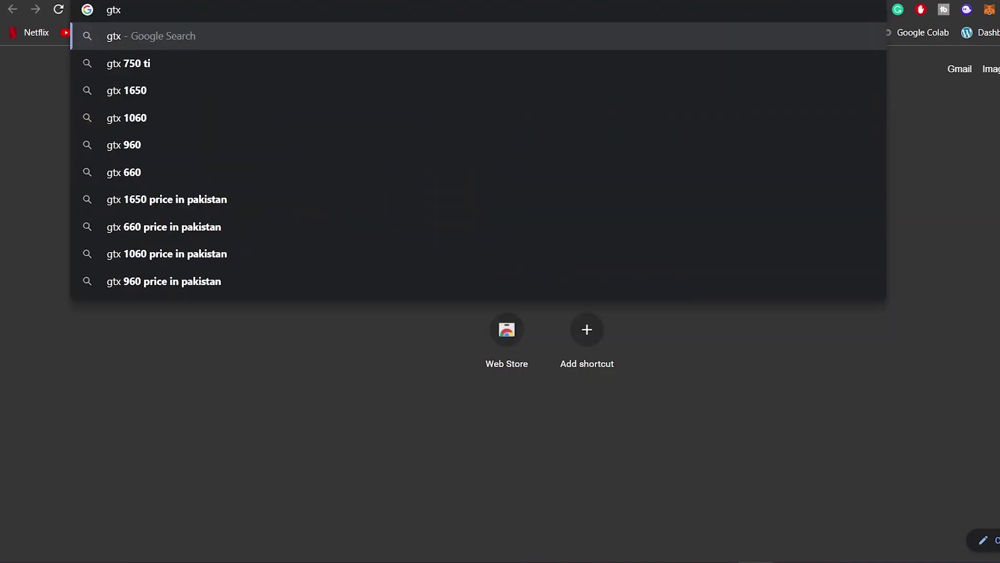
{"action": "key", "text": "BackSpace"}
{"action": "key", "text": "BackSpace"}
{"action": "key", "text": "BackSpace"}
{"action": "type", "text": "rtx"}
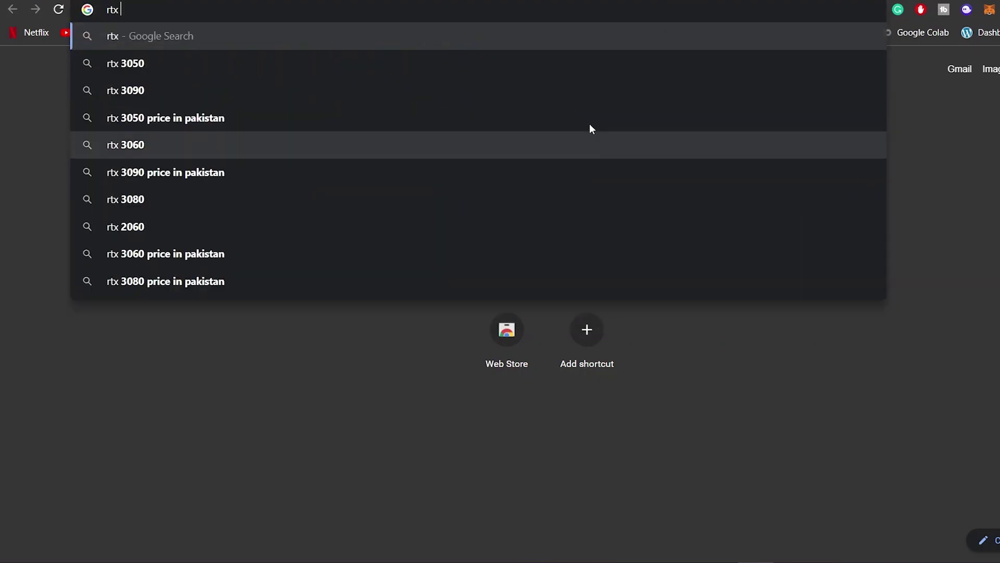
{"action": "left_click", "coordinate": [587, 92]}
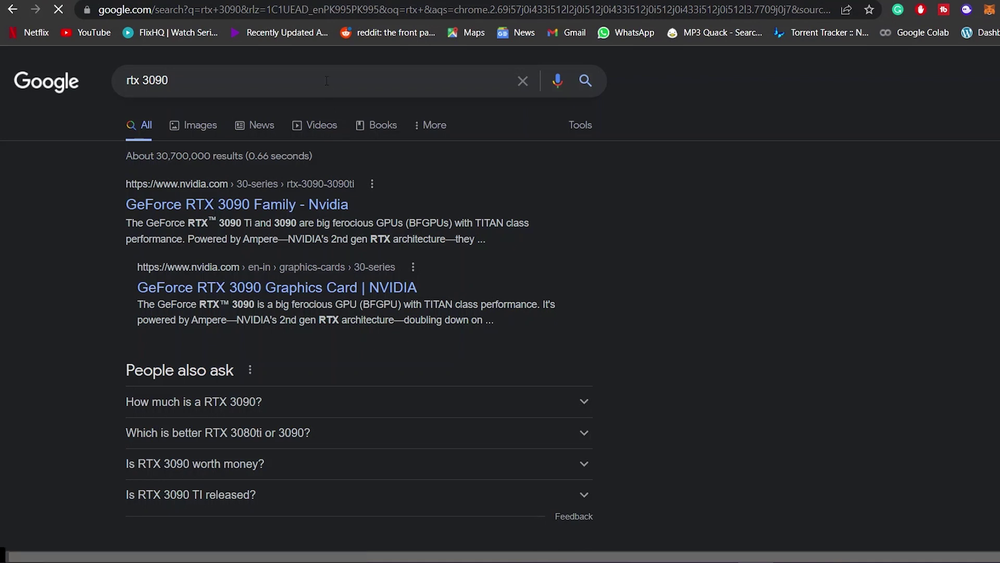
{"action": "left_click", "coordinate": [327, 80]}
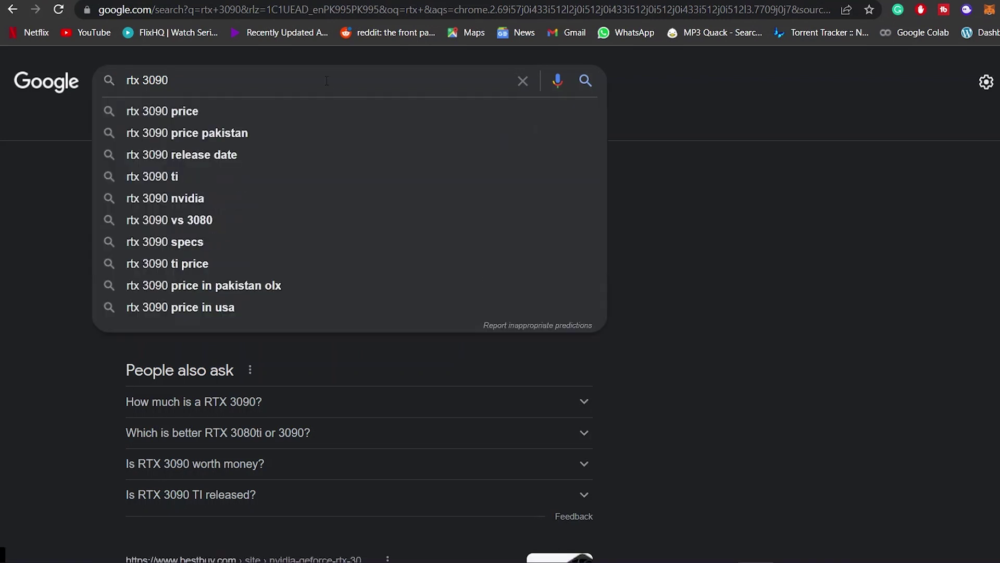
{"action": "type", "text": "has"}
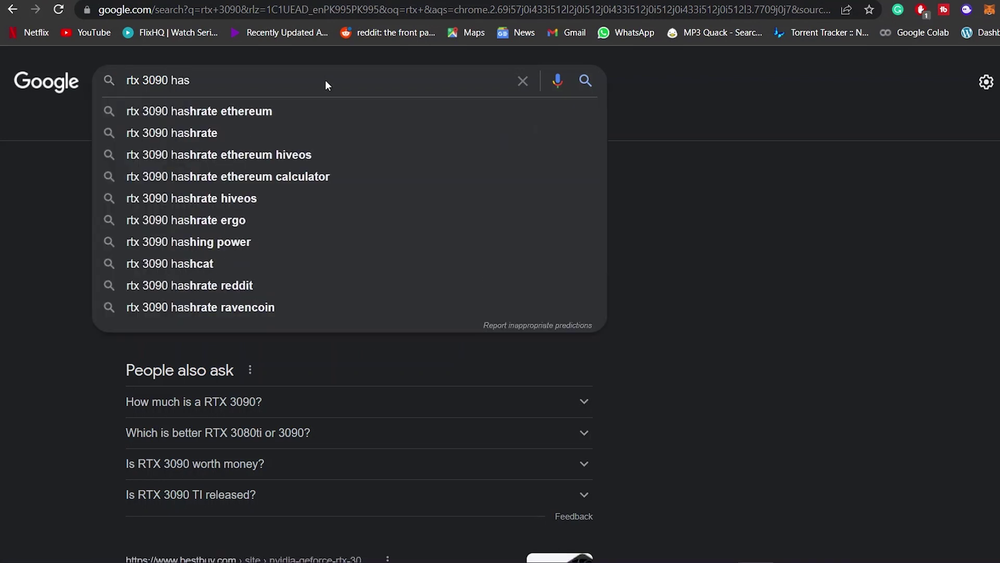
{"action": "left_click", "coordinate": [311, 135]}
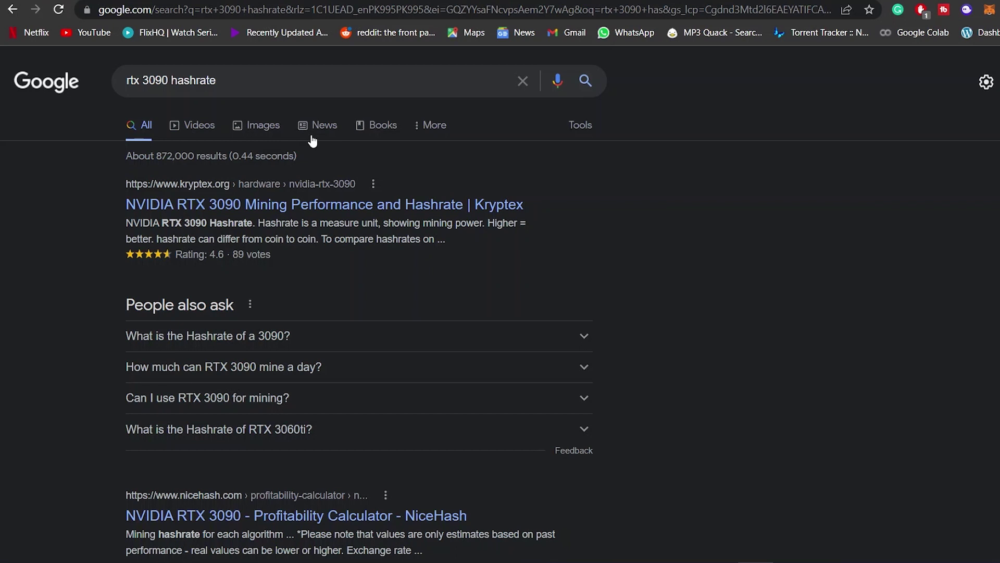
Step: Replace the query with 'gtx 1080 ti' and search for 'gtx 1080 ti hashrate'
{"action": "left_click", "coordinate": [169, 80]}
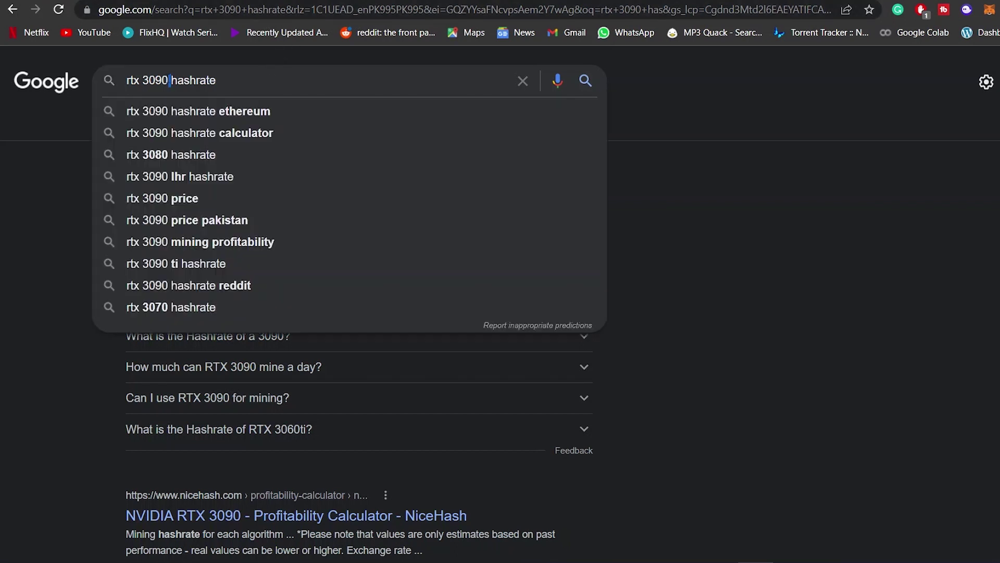
{"action": "triple_click", "coordinate": [149, 80]}
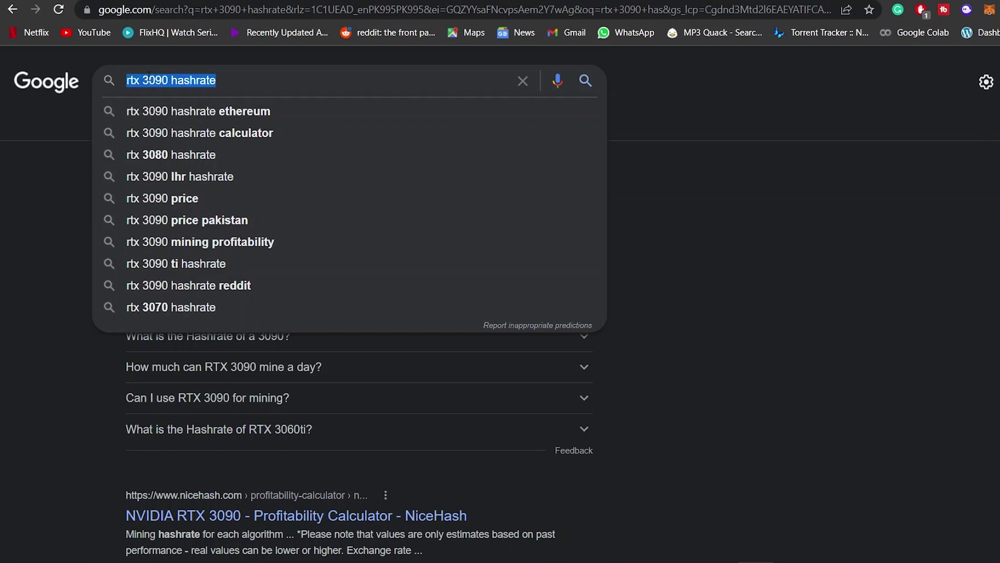
{"action": "type", "text": "gt"}
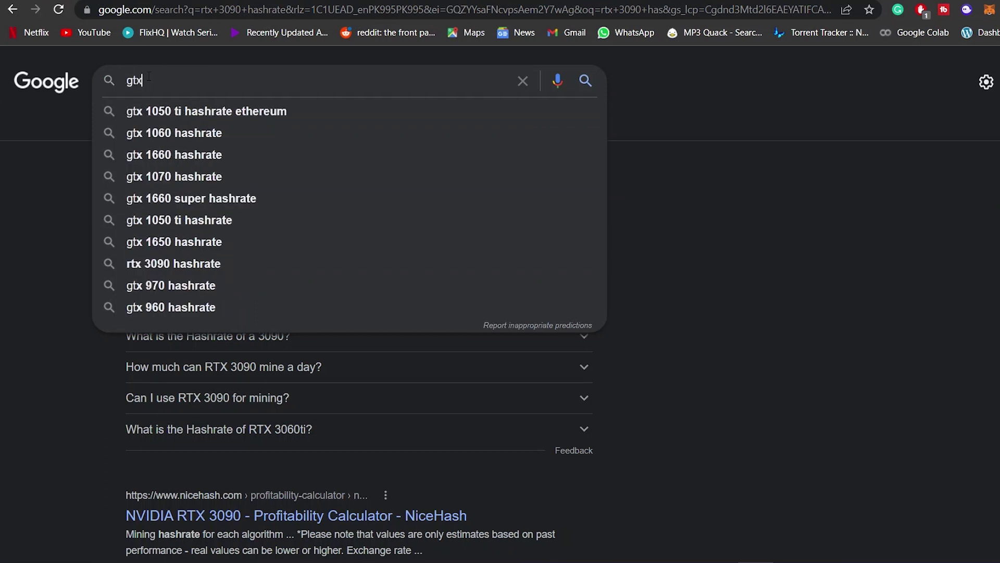
{"action": "type", "text": "x"}
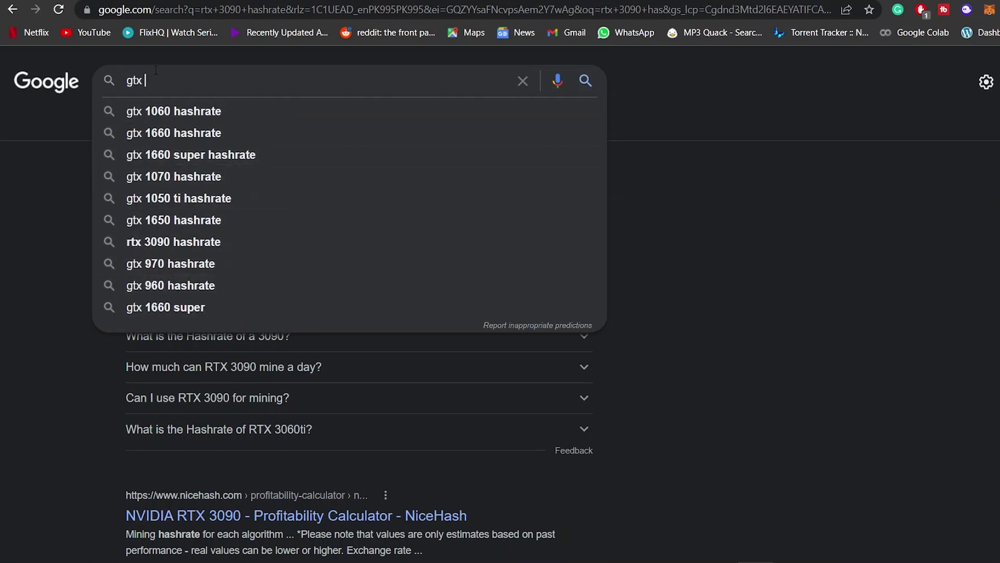
{"action": "type", "text": " 10"}
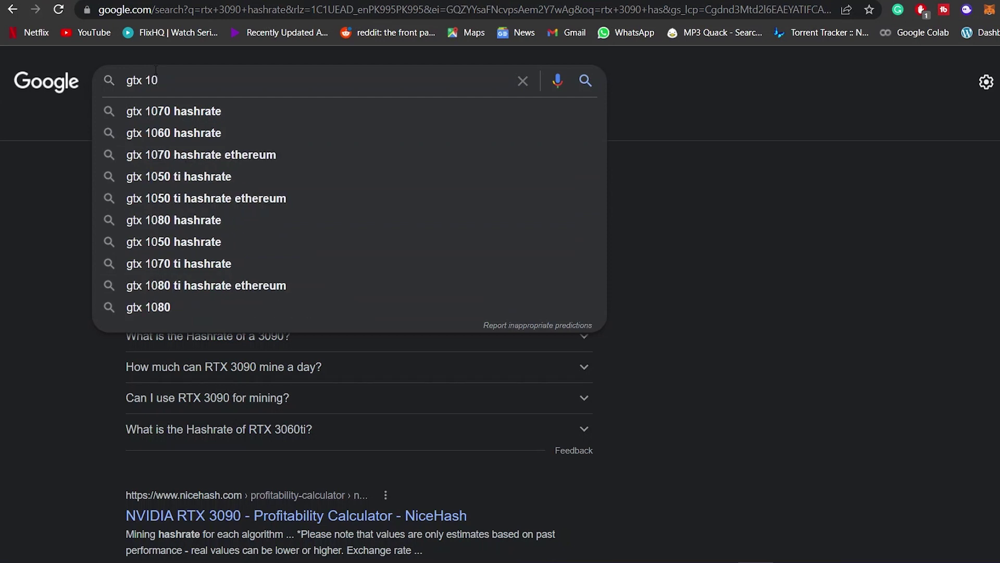
{"action": "type", "text": "80 ti"}
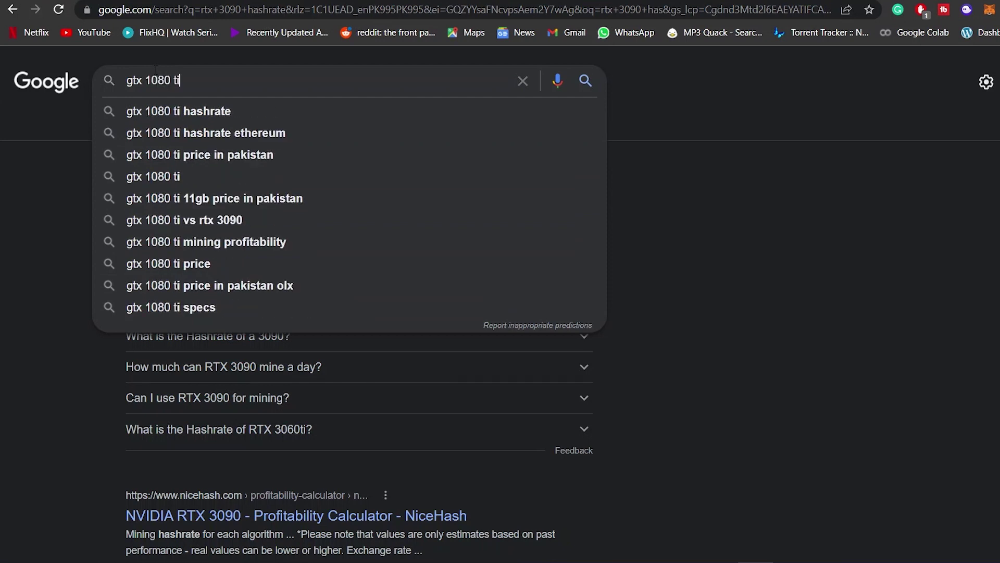
{"action": "left_click", "coordinate": [198, 111]}
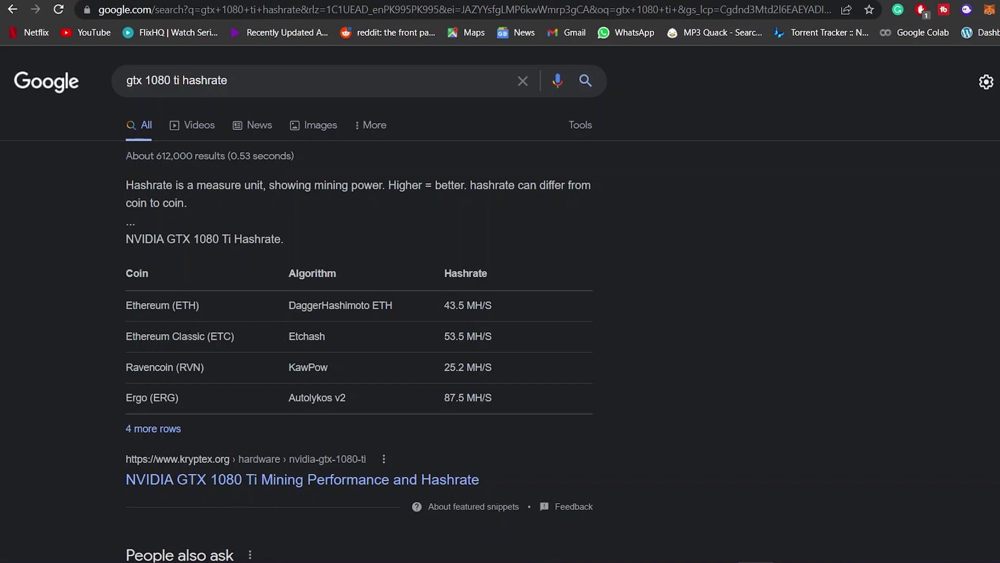
Step: Highlight 'DaggerHashimoto ETH' in the hashrate snippet, then follow the '4 more rows' link to Kryptex
{"action": "double_click", "coordinate": [331, 307]}
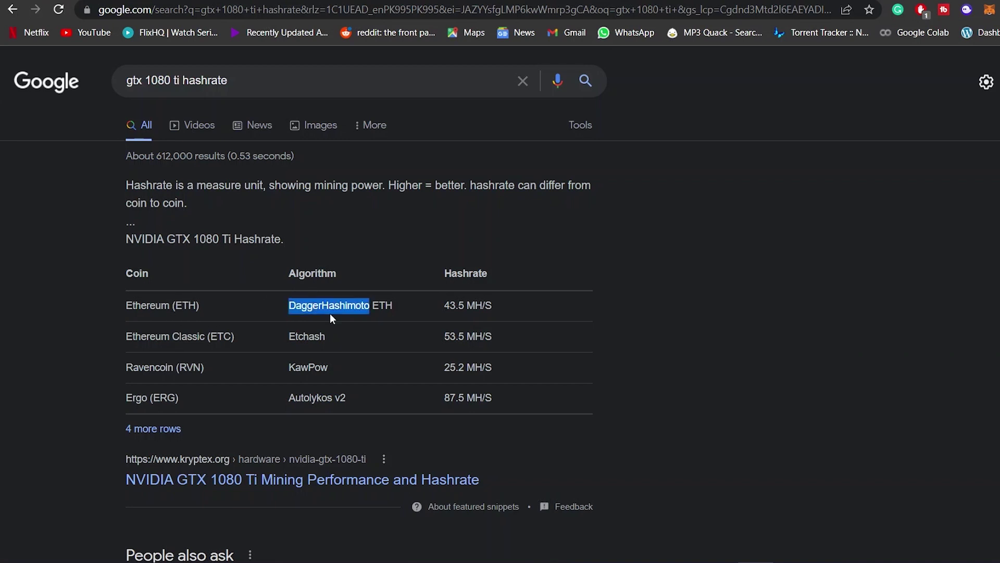
{"action": "left_click_drag", "start_coordinate": [348, 307], "coordinate": [385, 307]}
{"action": "left_click", "coordinate": [432, 302]}
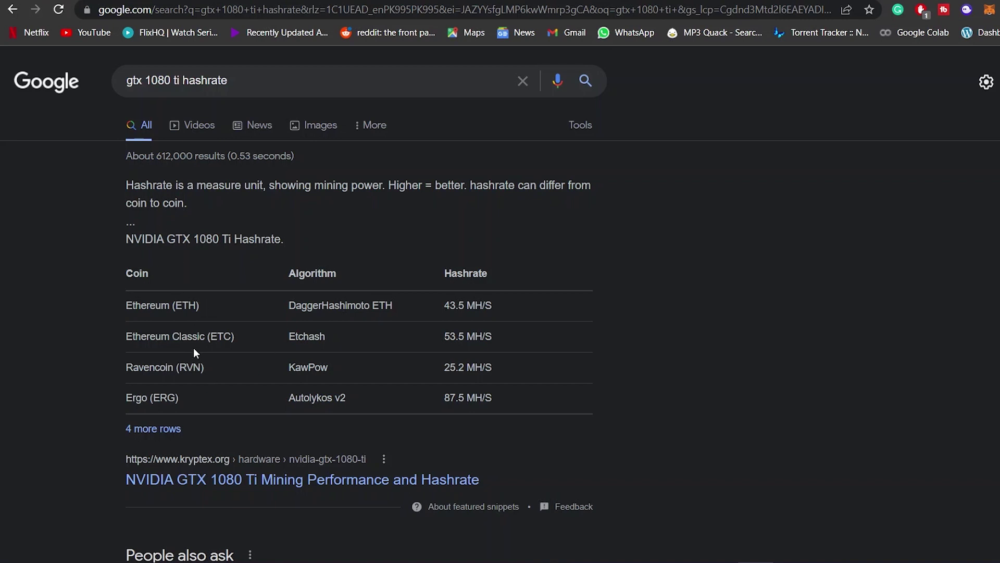
{"action": "left_click", "coordinate": [151, 430]}
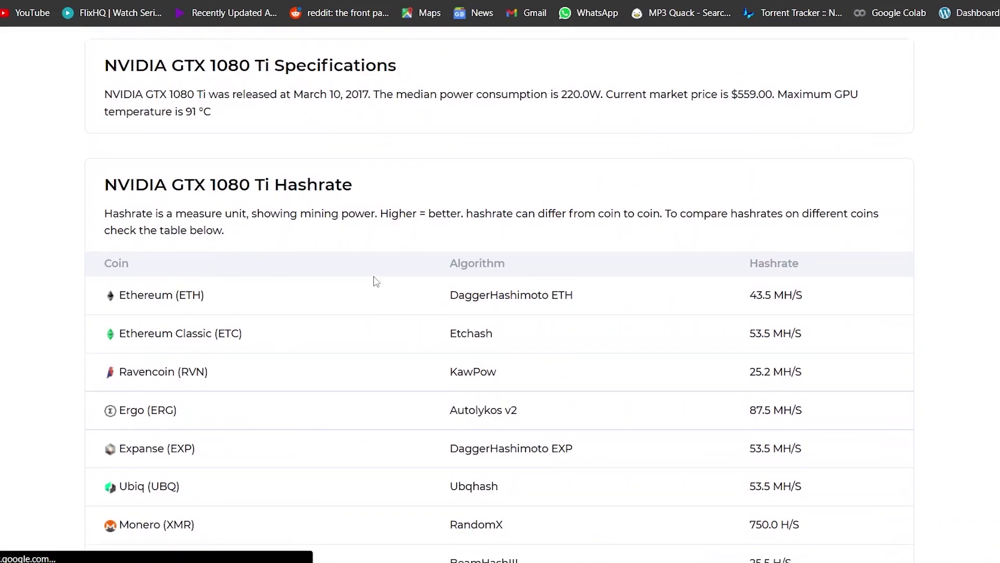
Step: Scroll through Kryptex's GTX 1080 Ti per-coin hashrate table
{"action": "scroll", "coordinate": [423, 289], "scroll_direction": "down", "scroll_amount": 2}
{"action": "scroll", "coordinate": [376, 281], "scroll_direction": "down", "scroll_amount": 1}
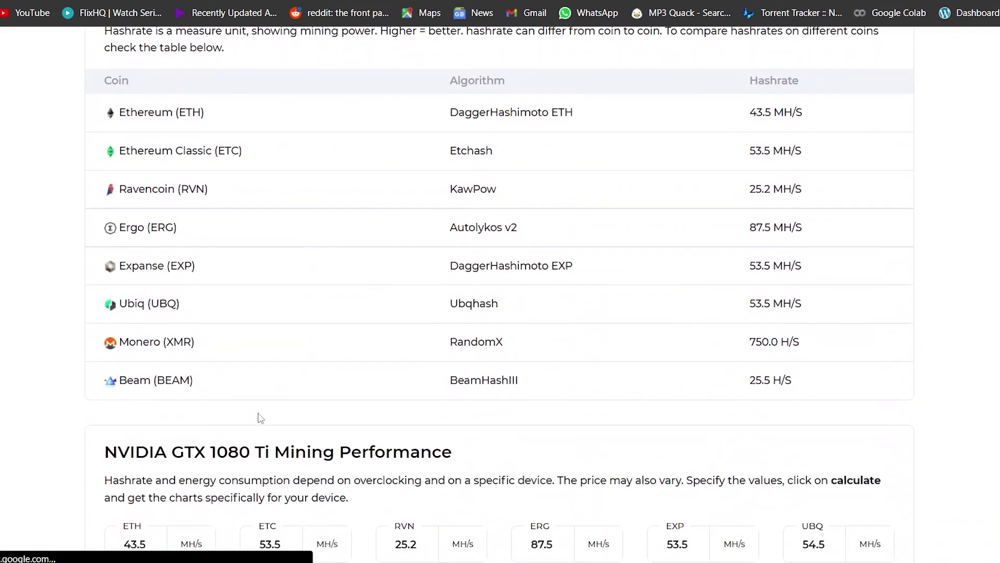
{"action": "scroll", "coordinate": [292, 174], "scroll_direction": "down", "scroll_amount": 2}
{"action": "scroll", "coordinate": [322, 424], "scroll_direction": "up", "scroll_amount": 3}
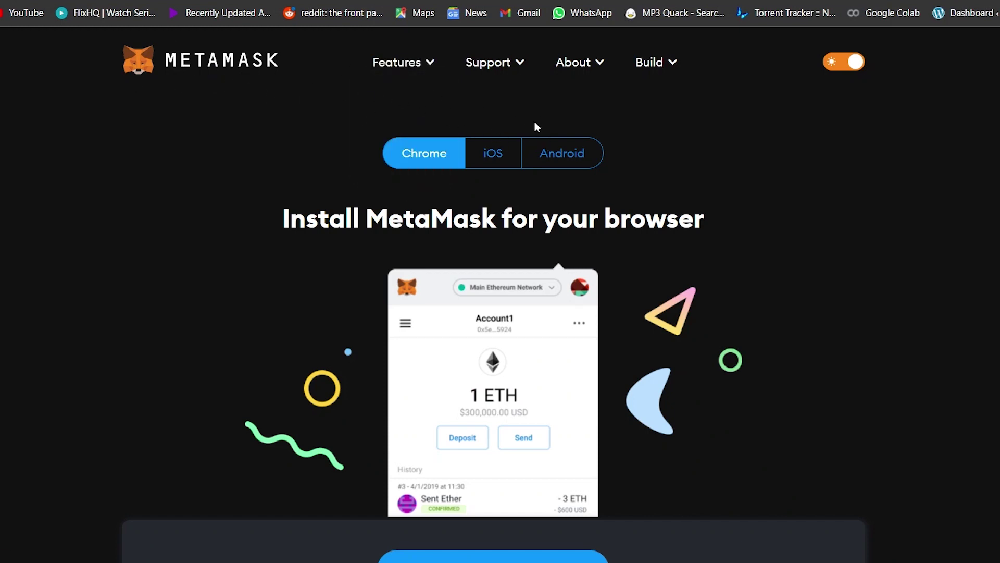
Step: Scroll the MetaMask install page around the 'Install MetaMask for Chrome' button
{"action": "scroll", "coordinate": [458, 227], "scroll_direction": "down", "scroll_amount": 4}
{"action": "scroll", "coordinate": [459, 229], "scroll_direction": "up", "scroll_amount": 3}
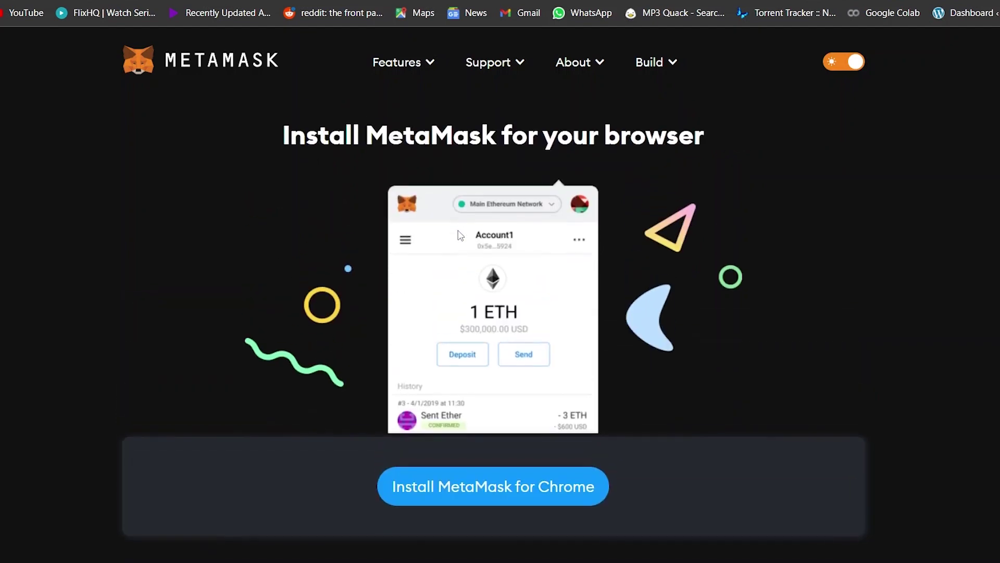
{"action": "scroll", "coordinate": [459, 232], "scroll_direction": "down", "scroll_amount": 3}
{"action": "scroll", "coordinate": [460, 234], "scroll_direction": "up", "scroll_amount": 4}
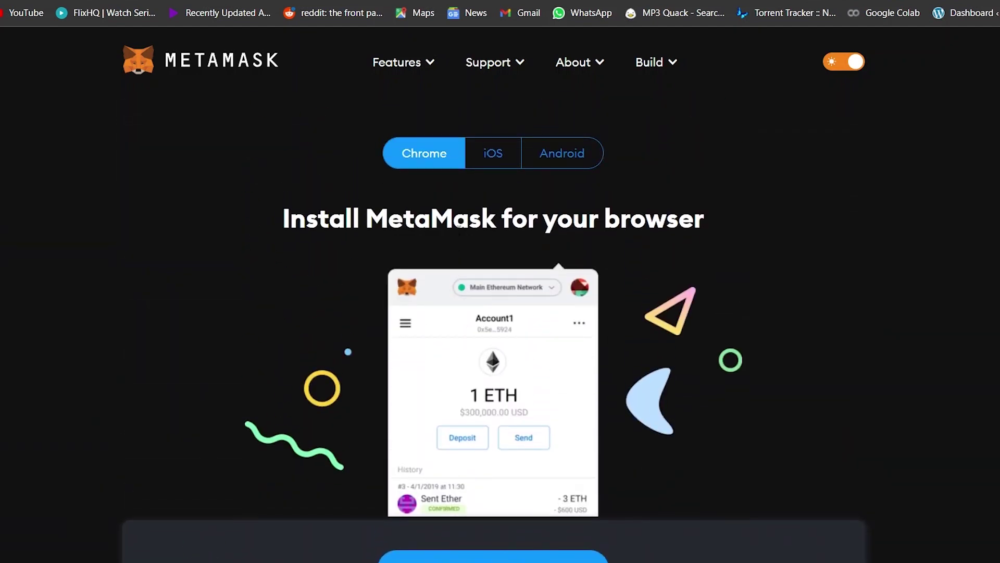
{"action": "scroll", "coordinate": [459, 228], "scroll_direction": "down", "scroll_amount": 1}
{"action": "scroll", "coordinate": [459, 228], "scroll_direction": "up", "scroll_amount": 1}
{"action": "scroll", "coordinate": [615, 355], "scroll_direction": "down", "scroll_amount": 3}
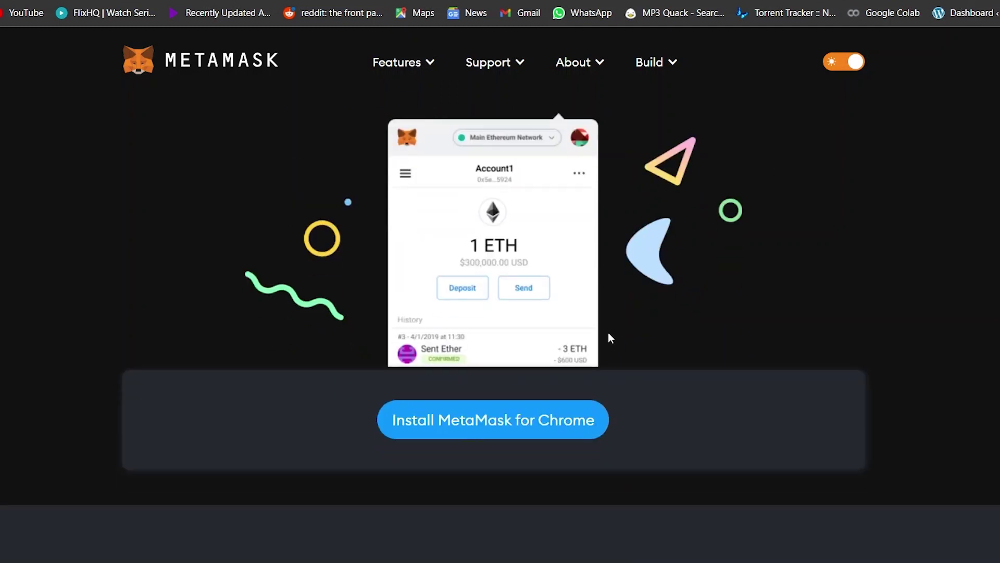
{"action": "scroll", "coordinate": [609, 338], "scroll_direction": "up", "scroll_amount": 3}
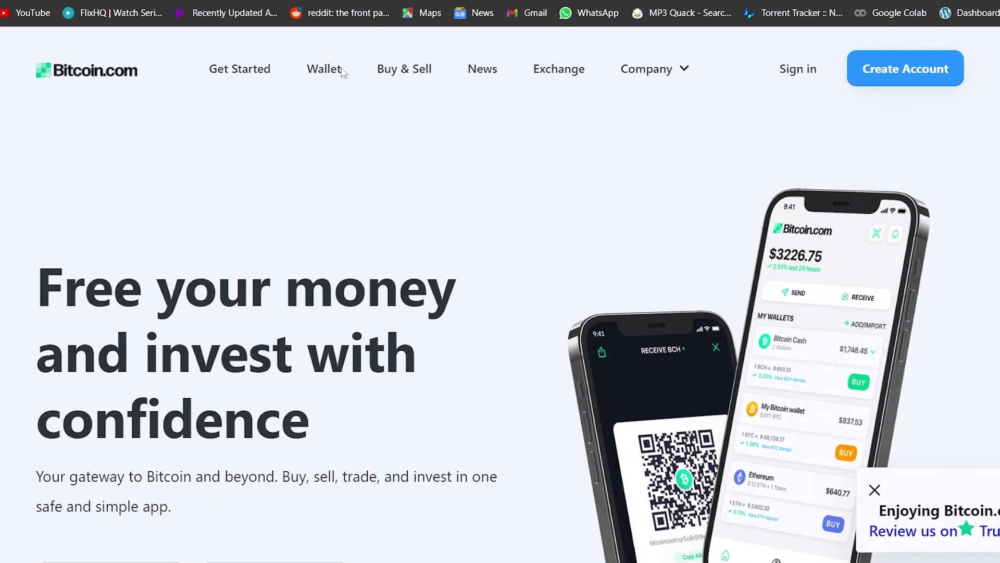
Step: Scroll the Bitcoin.com homepage down to the App Store and Google Play buttons
{"action": "scroll", "coordinate": [305, 207], "scroll_direction": "down", "scroll_amount": 4}
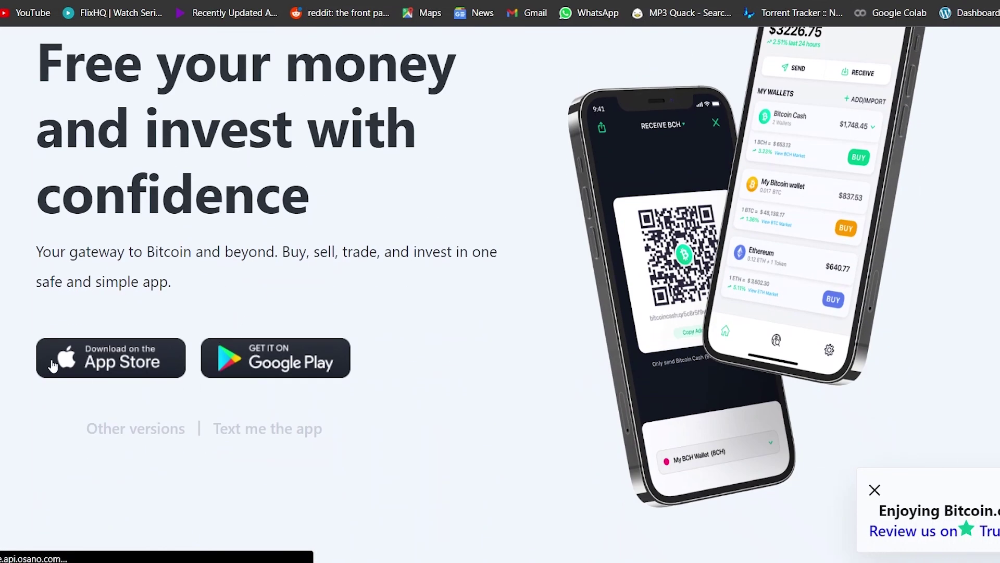
{"action": "scroll", "coordinate": [492, 418], "scroll_direction": "down", "scroll_amount": 5}
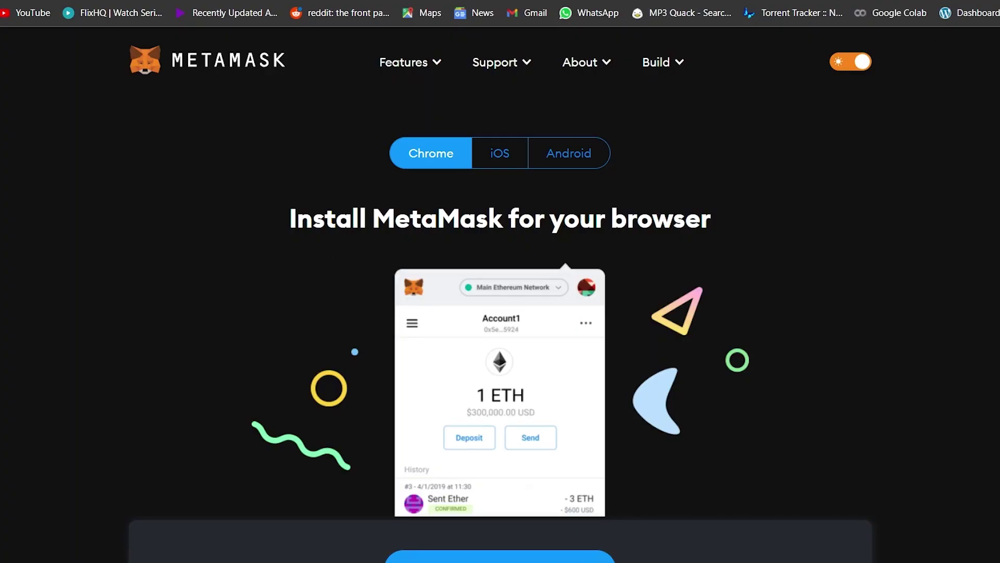
Step: Close MetaMask's What's new notice to reveal Account 1 holding 0 ETH
{"action": "scroll", "coordinate": [485, 269], "scroll_direction": "down", "scroll_amount": 4}
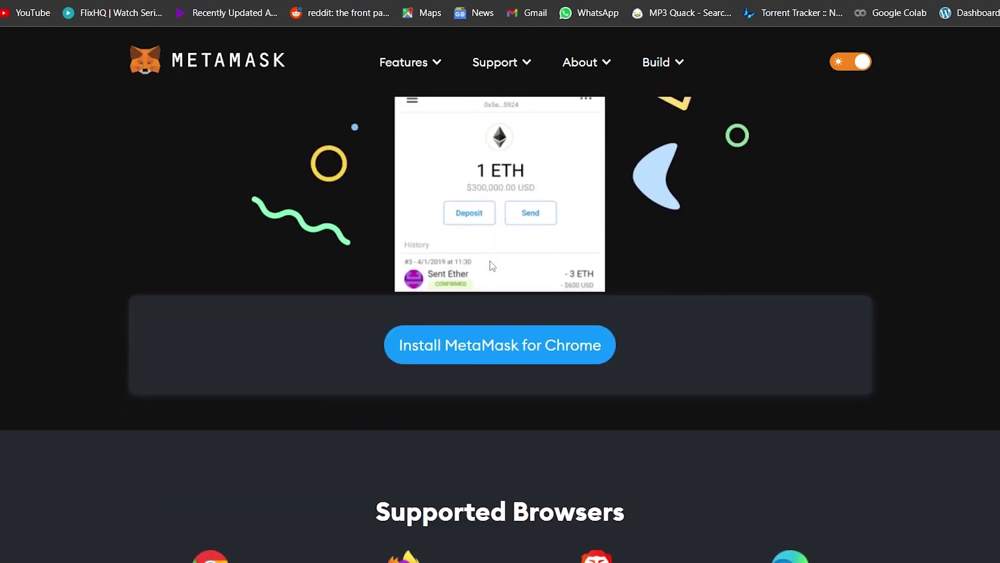
{"action": "scroll", "coordinate": [478, 359], "scroll_direction": "up", "scroll_amount": 4}
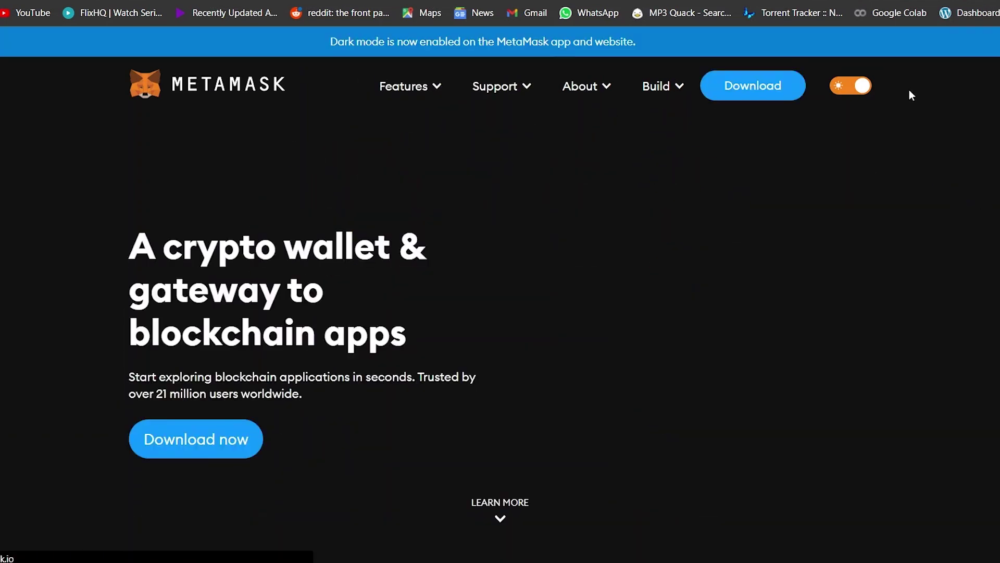
{"action": "scroll", "coordinate": [633, 290], "scroll_direction": "down", "scroll_amount": 10}
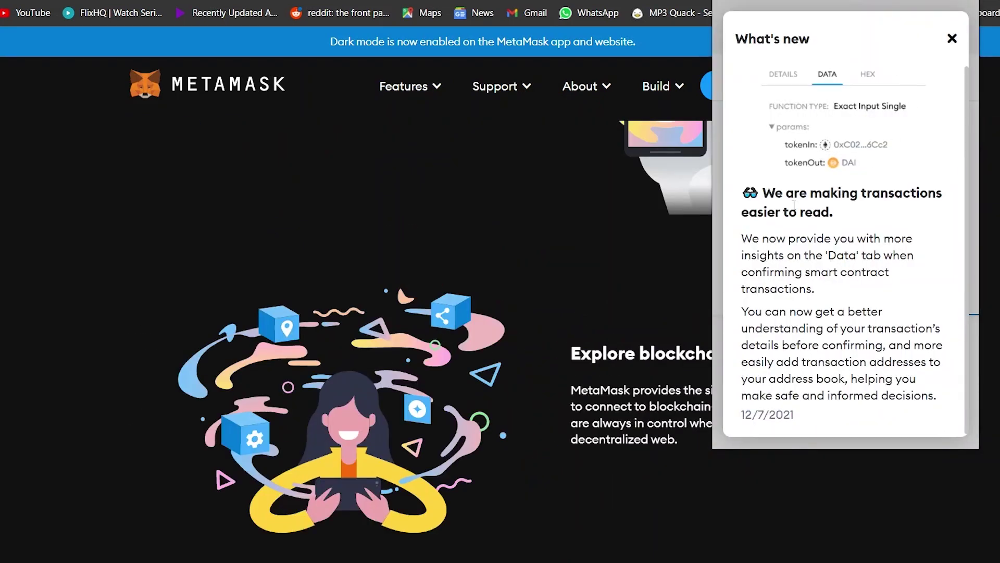
{"action": "left_click", "coordinate": [951, 38]}
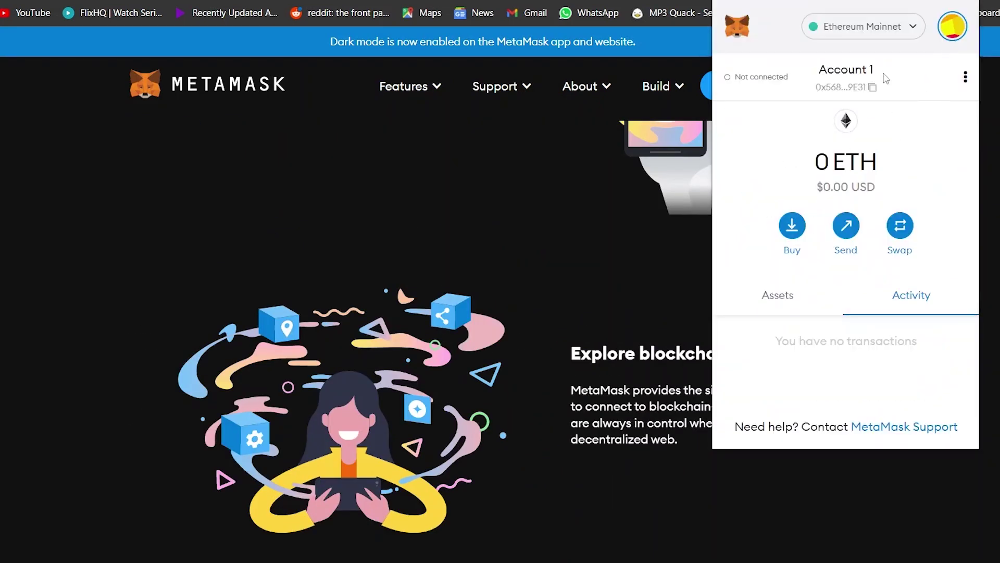
{"action": "scroll", "coordinate": [449, 291], "scroll_direction": "up", "scroll_amount": 5}
{"action": "scroll", "coordinate": [469, 297], "scroll_direction": "up", "scroll_amount": 6}
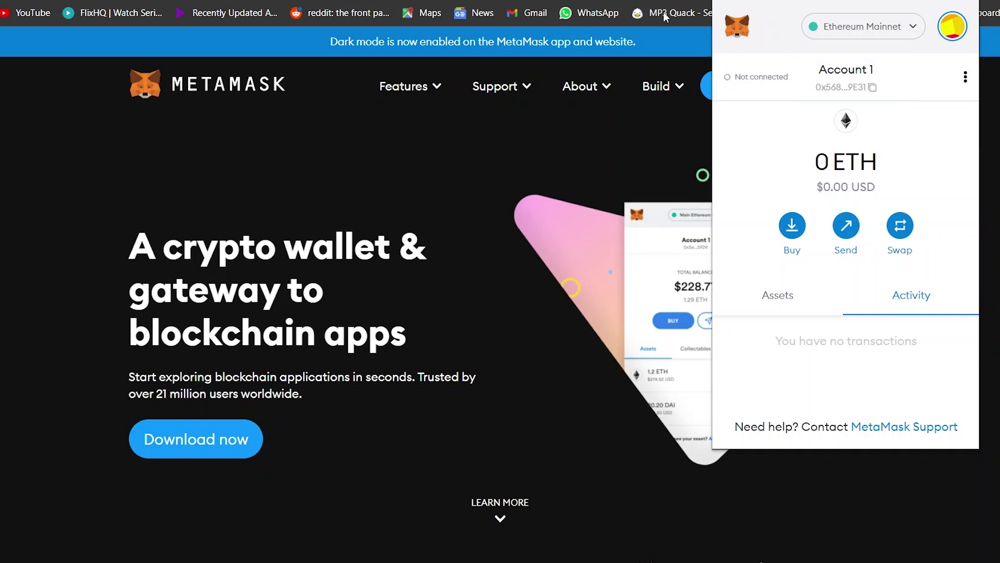
Step: Load unmineable.com in a new tab and highlight its total BTC paid figure
{"action": "key", "text": "ctrl+t"}
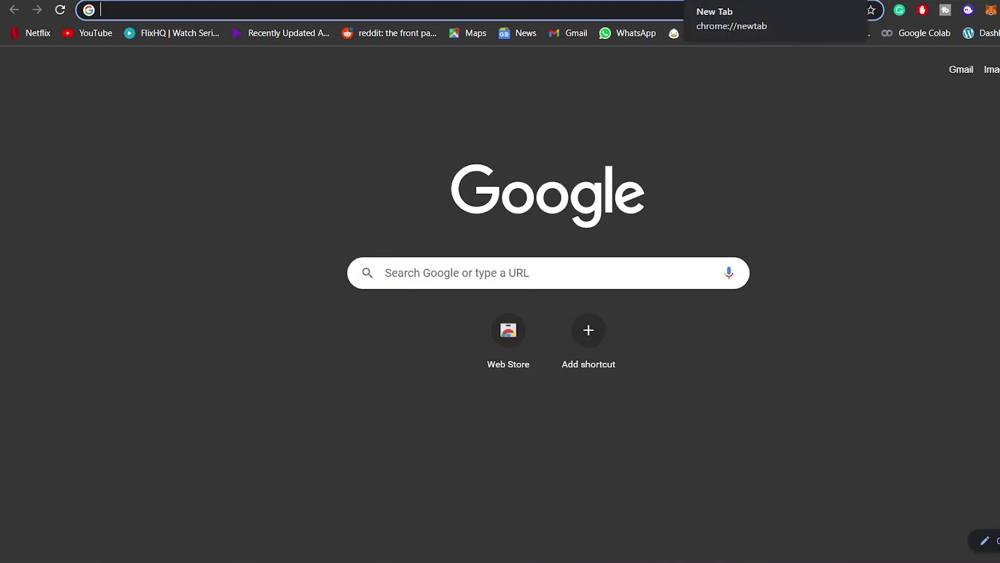
{"action": "type", "text": "un"}
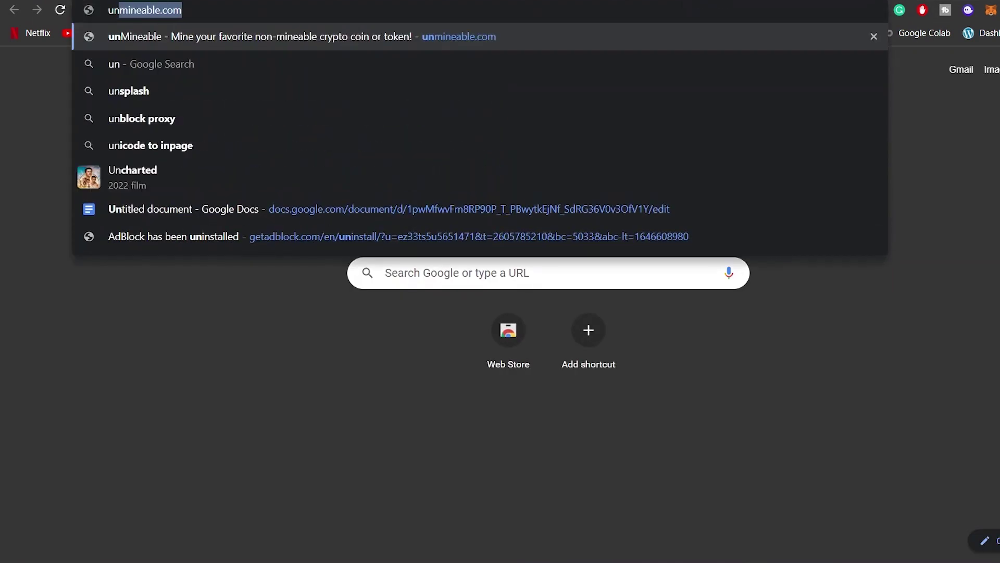
{"action": "key", "text": "Return"}
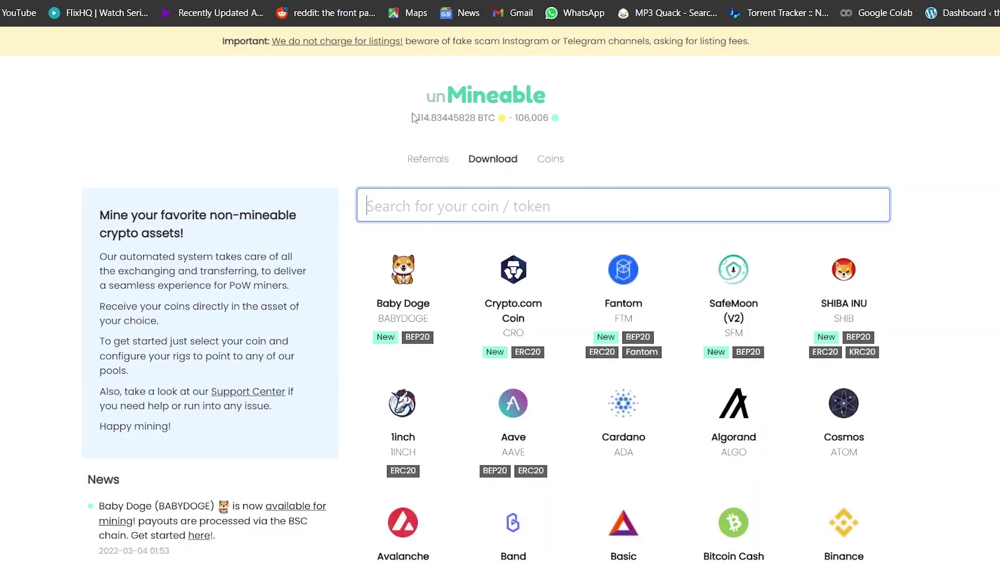
{"action": "left_click_drag", "start_coordinate": [415, 115], "coordinate": [499, 129]}
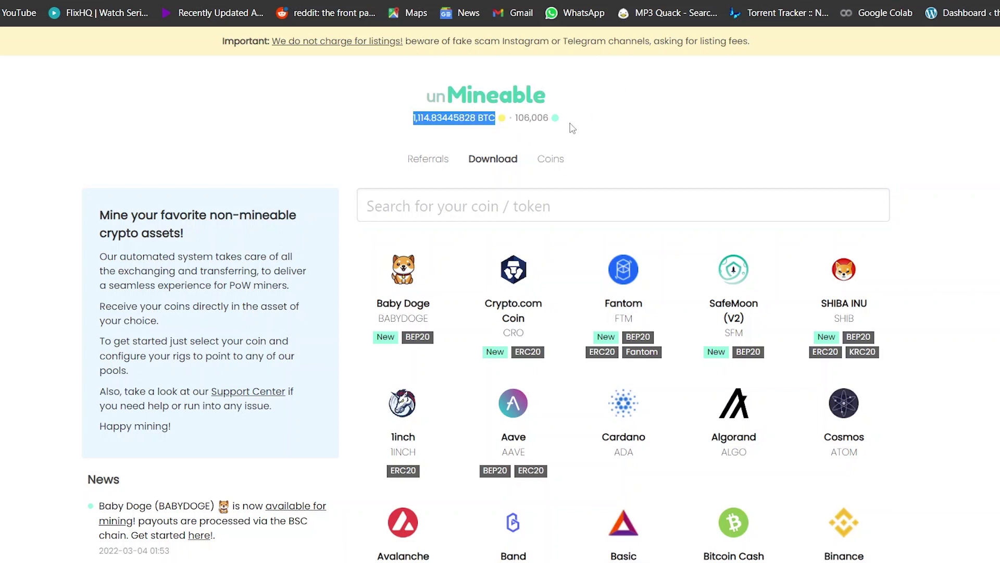
{"action": "mouse_move", "coordinate": [559, 124]}
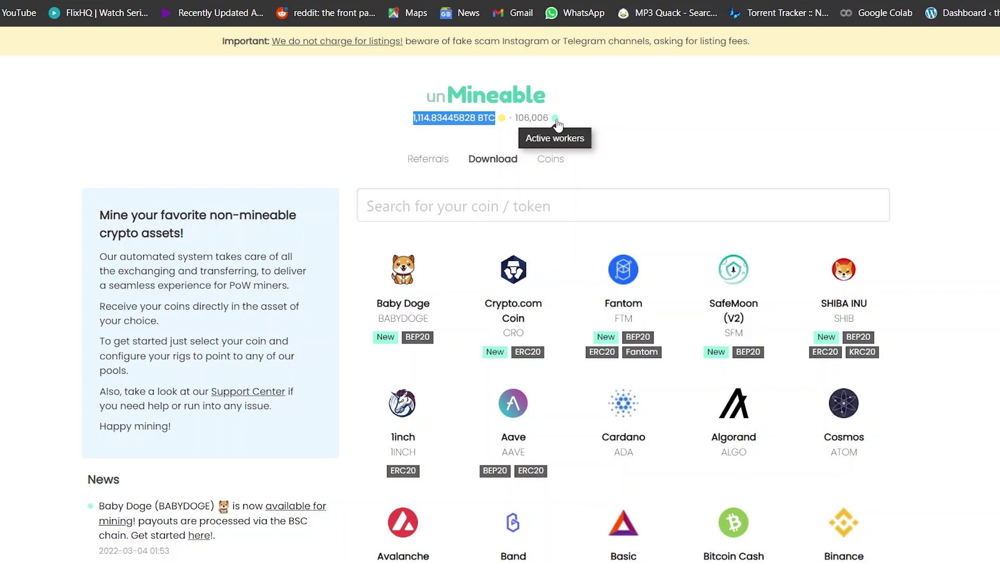
{"action": "mouse_move", "coordinate": [503, 120]}
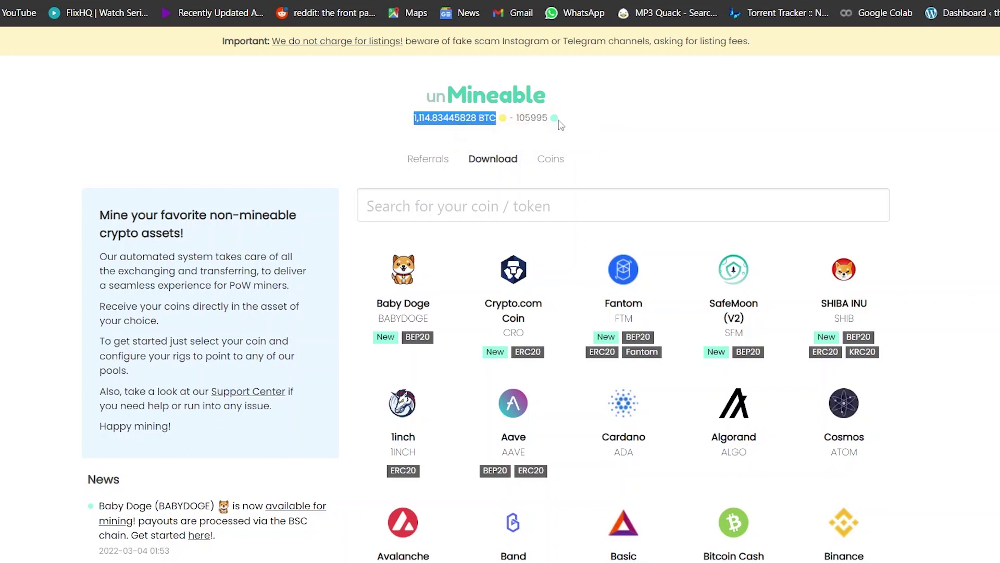
{"action": "left_click", "coordinate": [604, 147]}
Step: Scroll through the grid of mineable coins, then reload the coin listing page
{"action": "scroll", "coordinate": [709, 211], "scroll_direction": "down", "scroll_amount": 3}
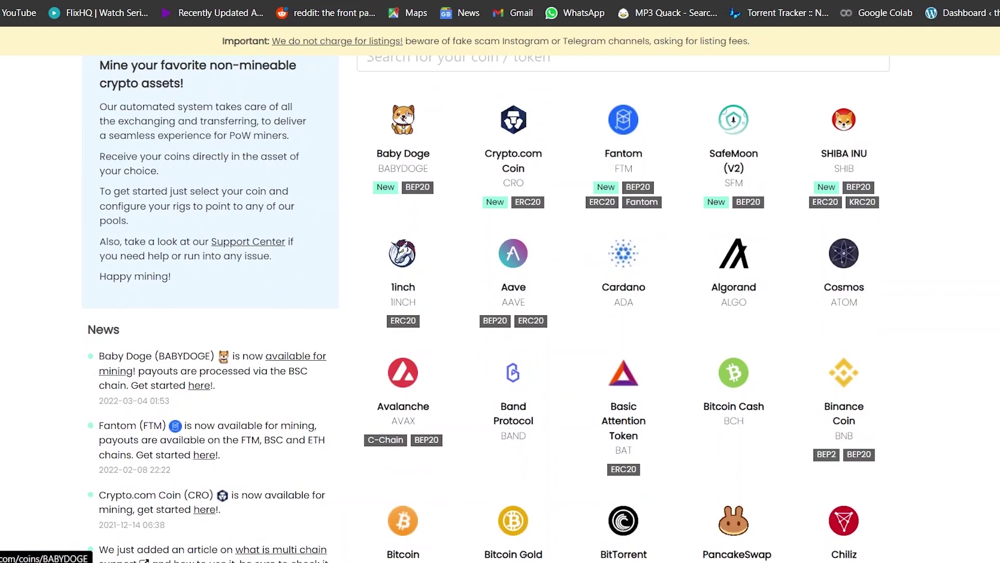
{"action": "scroll", "coordinate": [597, 159], "scroll_direction": "down", "scroll_amount": 3}
{"action": "scroll", "coordinate": [597, 159], "scroll_direction": "down", "scroll_amount": 3}
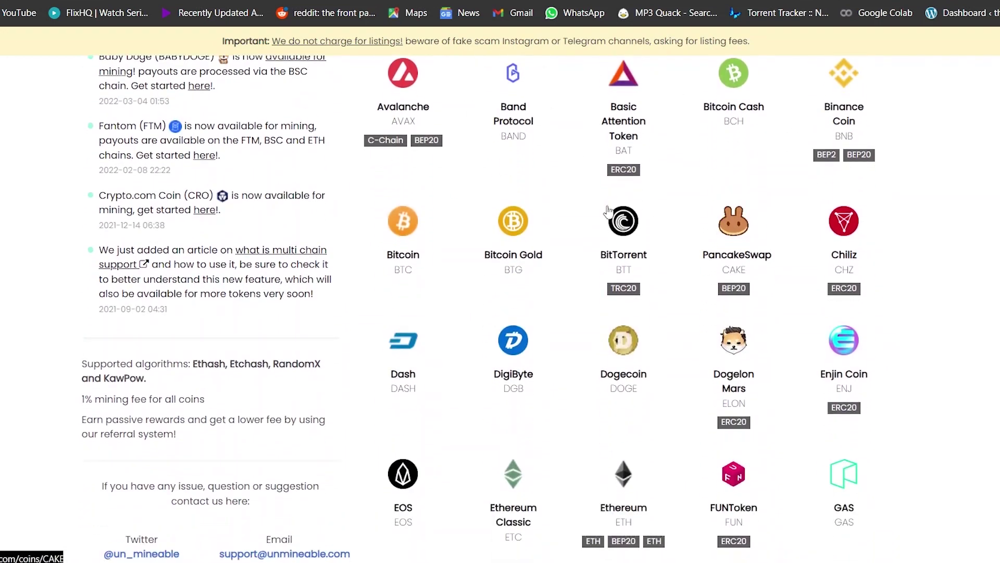
{"action": "scroll", "coordinate": [909, 266], "scroll_direction": "down", "scroll_amount": 6}
{"action": "scroll", "coordinate": [420, 425], "scroll_direction": "up", "scroll_amount": 2}
{"action": "scroll", "coordinate": [420, 425], "scroll_direction": "up", "scroll_amount": 7}
{"action": "scroll", "coordinate": [698, 407], "scroll_direction": "up", "scroll_amount": 4}
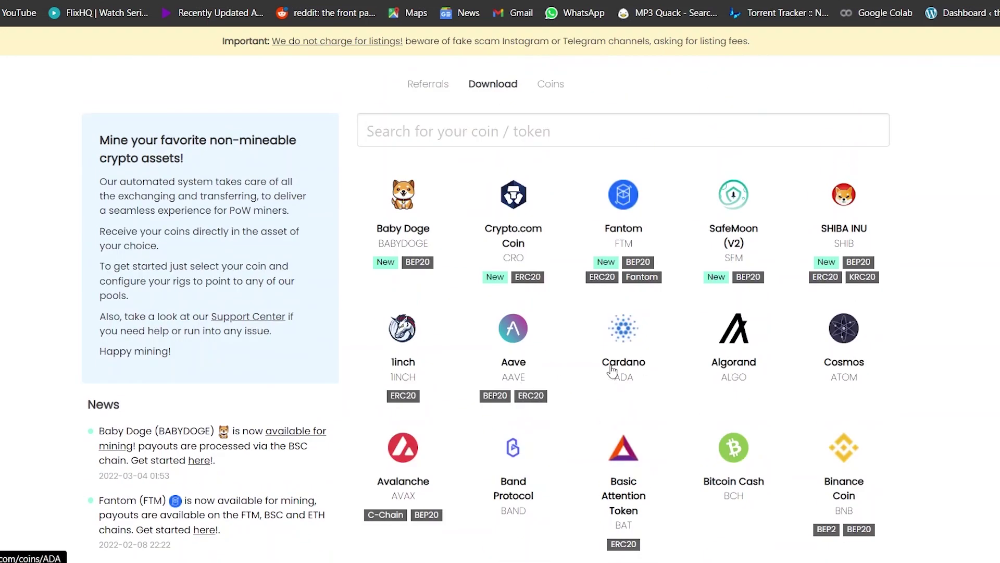
{"action": "scroll", "coordinate": [688, 377], "scroll_direction": "down", "scroll_amount": 7}
{"action": "scroll", "coordinate": [756, 404], "scroll_direction": "down", "scroll_amount": 6}
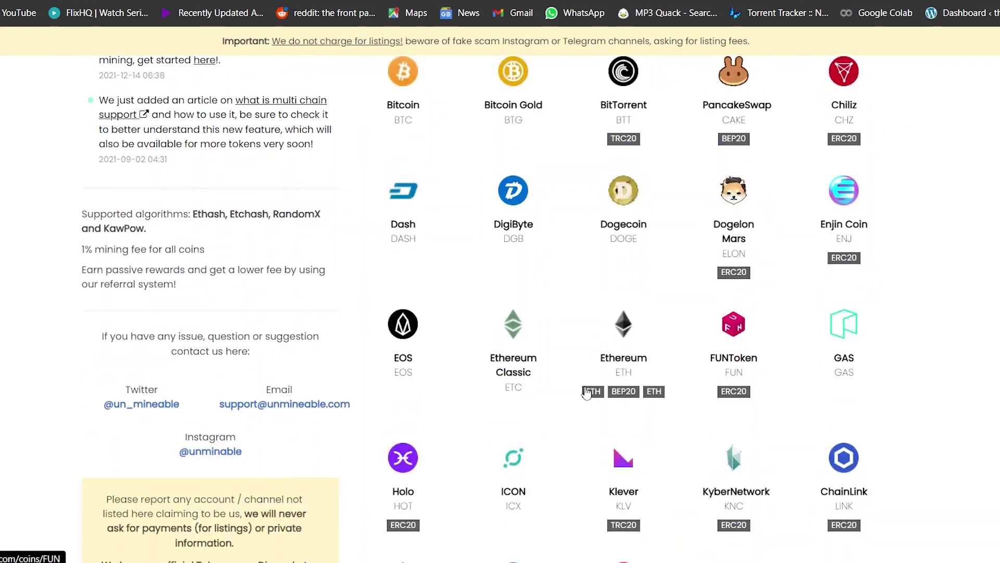
{"action": "scroll", "coordinate": [585, 401], "scroll_direction": "down", "scroll_amount": 4}
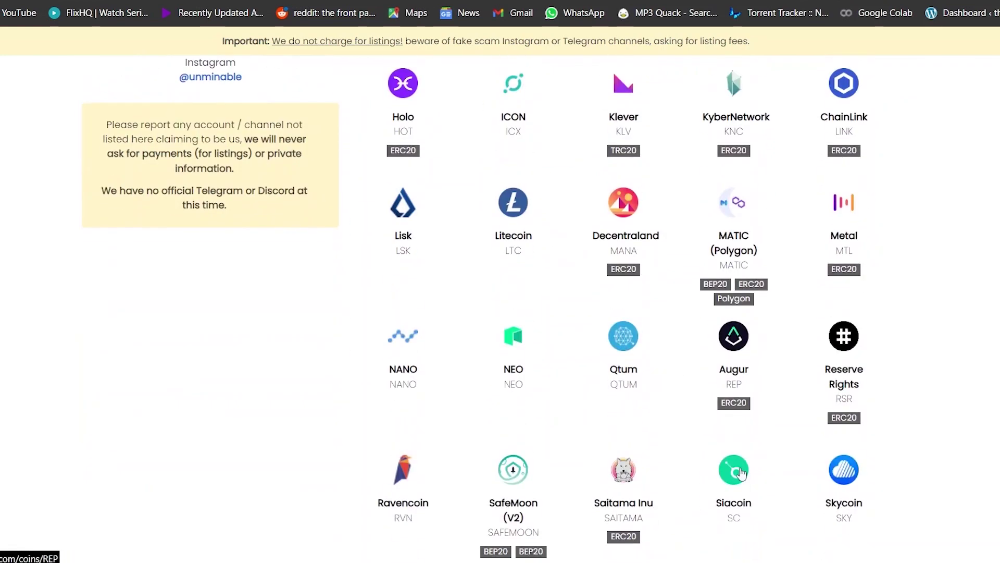
{"action": "scroll", "coordinate": [687, 417], "scroll_direction": "up", "scroll_amount": 18}
{"action": "scroll", "coordinate": [772, 406], "scroll_direction": "down", "scroll_amount": 5}
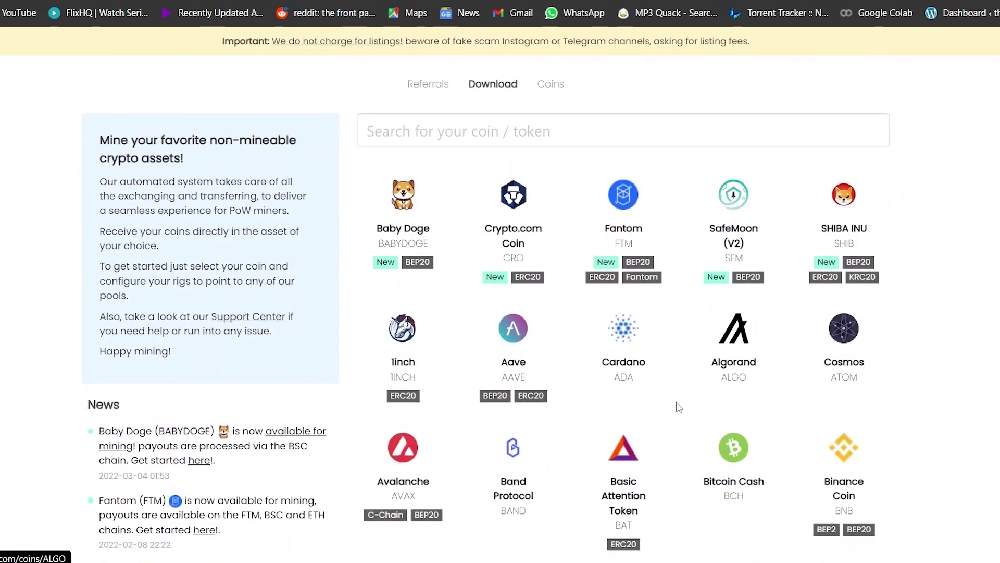
{"action": "scroll", "coordinate": [626, 373], "scroll_direction": "up", "scroll_amount": 5}
{"action": "scroll", "coordinate": [560, 362], "scroll_direction": "down", "scroll_amount": 20}
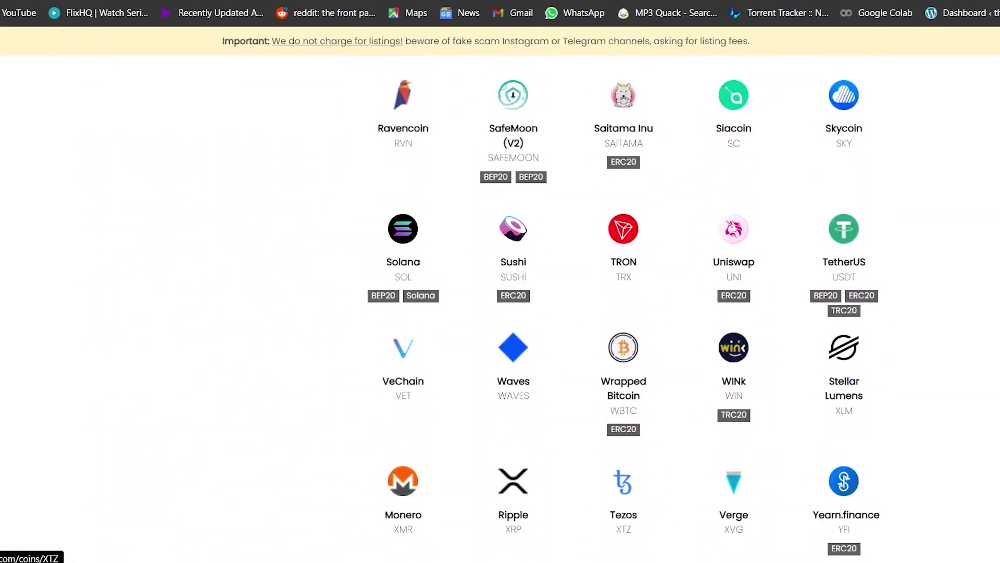
{"action": "scroll", "coordinate": [656, 448], "scroll_direction": "up", "scroll_amount": 20}
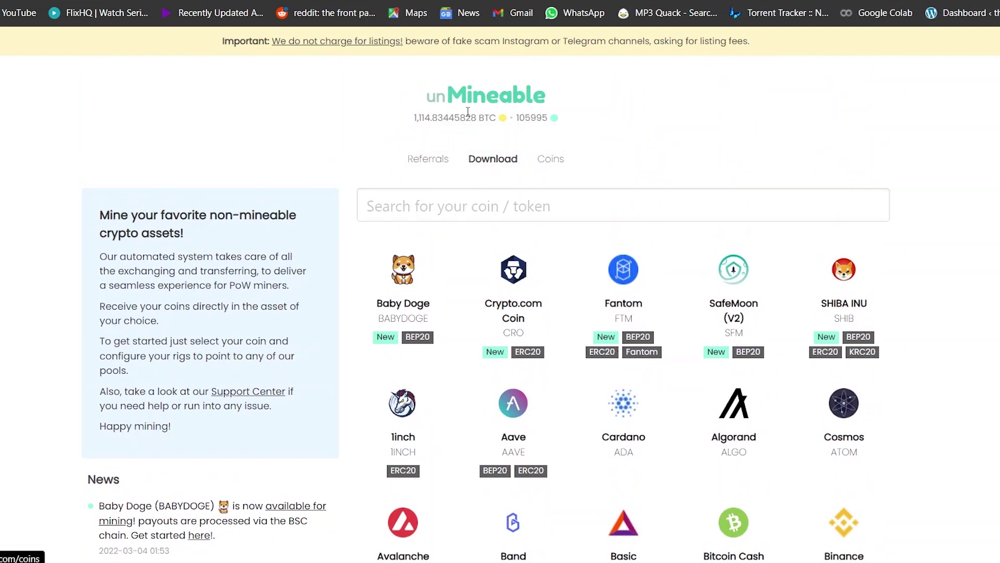
{"action": "left_click", "coordinate": [493, 160]}
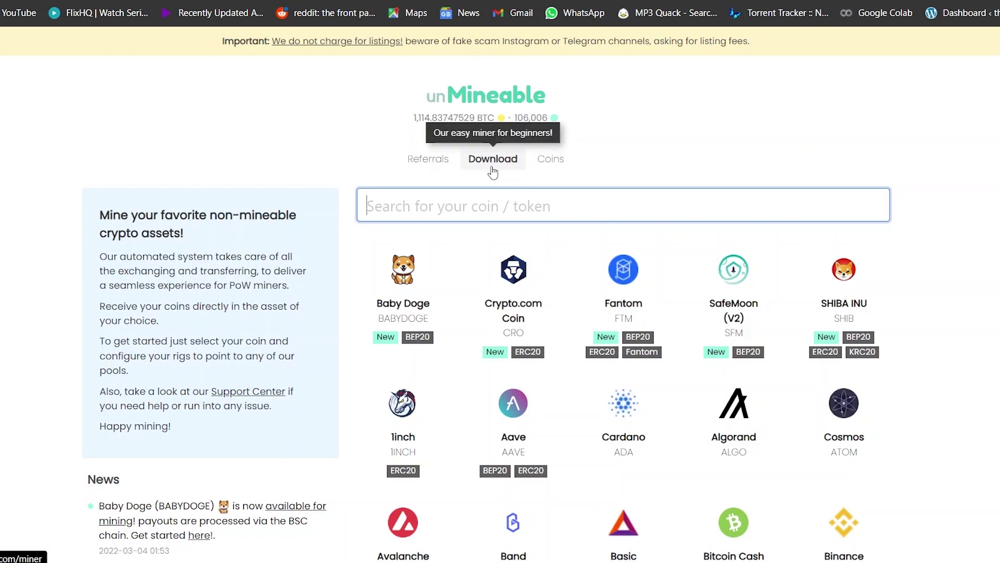
Step: Save the v1.1.0-beta-mfi miner zip, with miner files, into the Downloads folder
{"action": "left_click", "coordinate": [488, 162]}
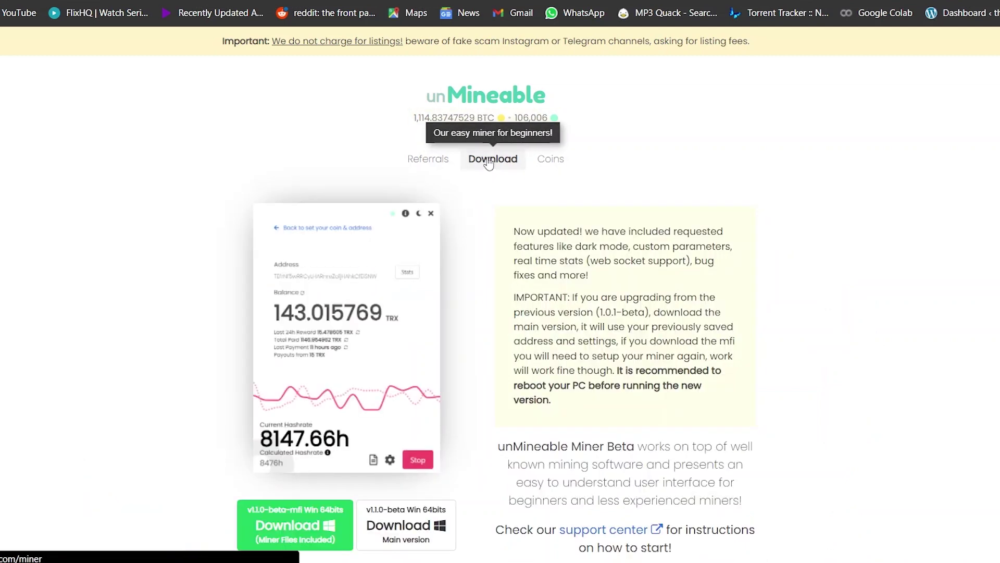
{"action": "scroll", "coordinate": [484, 196], "scroll_direction": "down", "scroll_amount": 3}
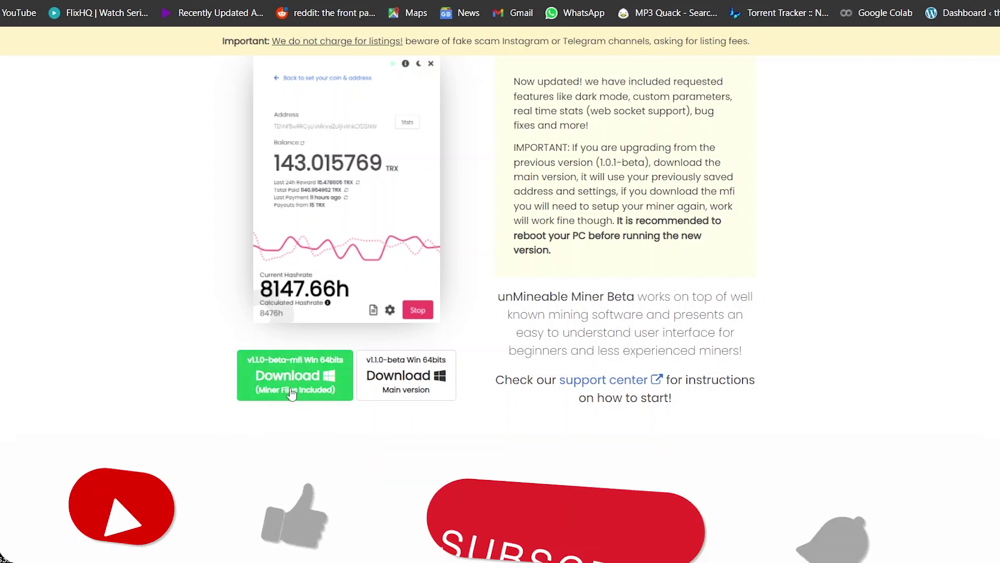
{"action": "right_click", "coordinate": [295, 371]}
{"action": "left_click", "coordinate": [290, 380]}
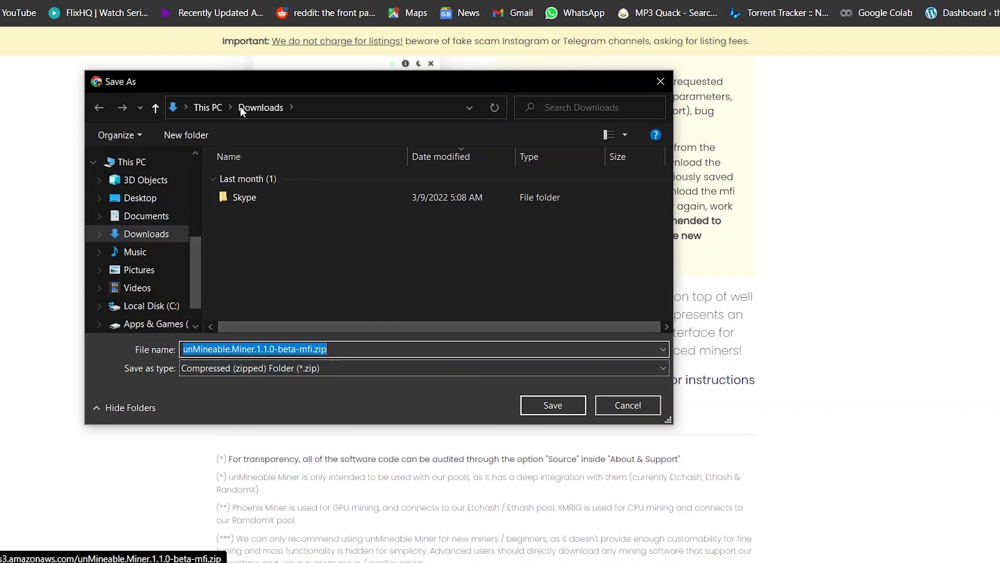
{"action": "left_click", "coordinate": [135, 233]}
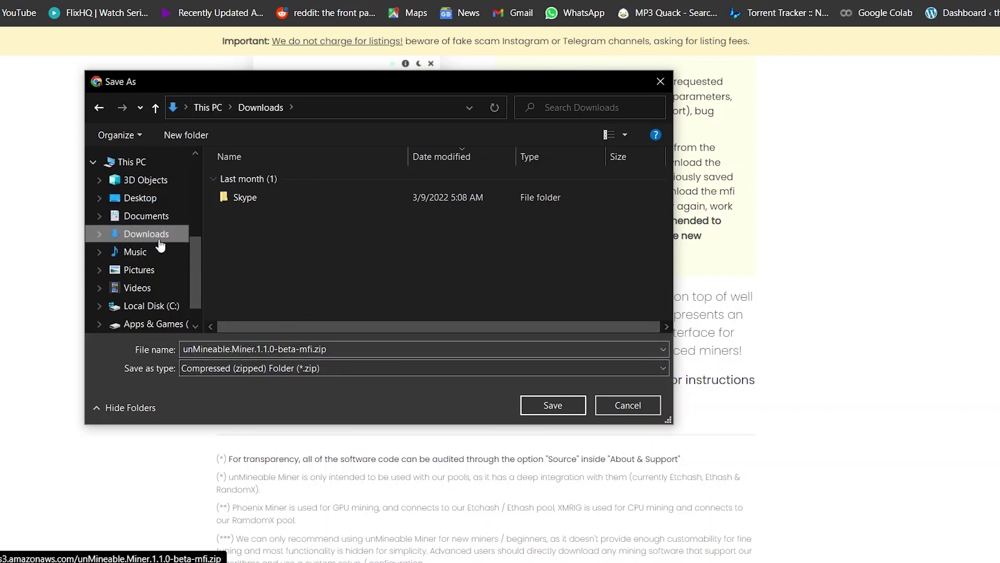
{"action": "left_click", "coordinate": [553, 405]}
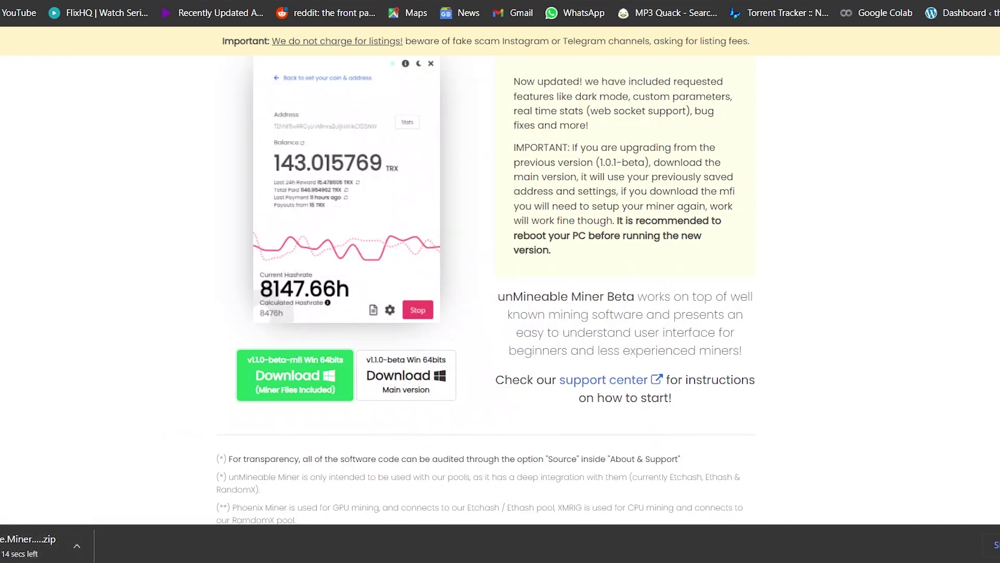
Step: Scroll the download page while the miner zip finishes downloading
{"action": "scroll", "coordinate": [249, 484], "scroll_direction": "up", "scroll_amount": 3}
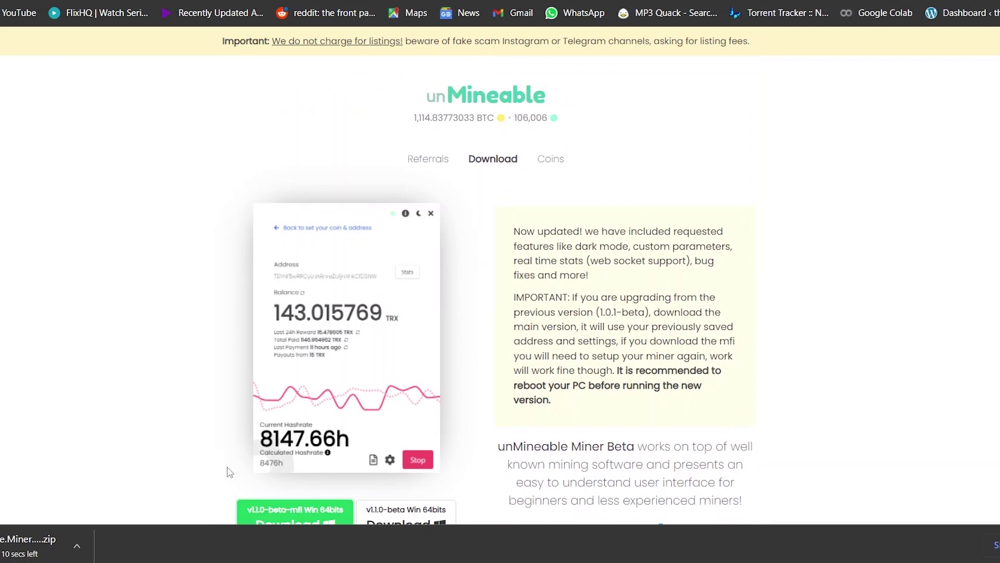
{"action": "scroll", "coordinate": [229, 472], "scroll_direction": "down", "scroll_amount": 3}
{"action": "scroll", "coordinate": [228, 469], "scroll_direction": "up", "scroll_amount": 3}
{"action": "scroll", "coordinate": [472, 361], "scroll_direction": "down", "scroll_amount": 2}
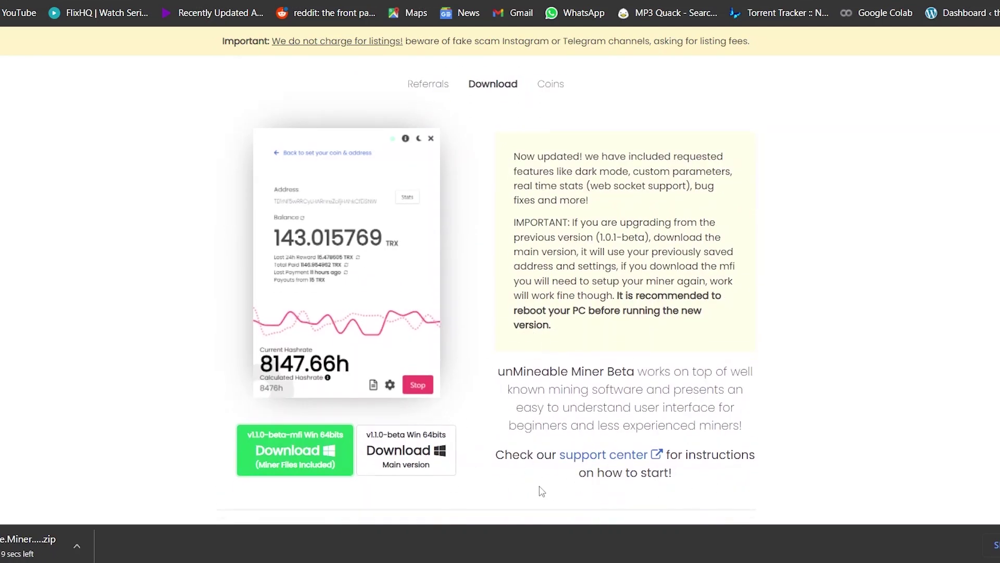
{"action": "scroll", "coordinate": [472, 499], "scroll_direction": "up", "scroll_amount": 2}
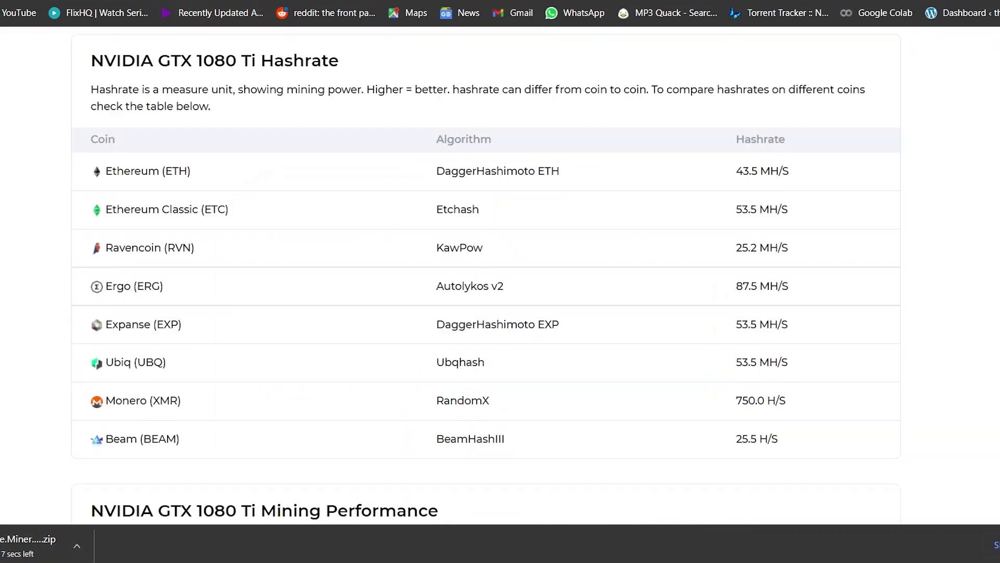
{"action": "scroll", "coordinate": [87, 462], "scroll_direction": "up", "scroll_amount": 7}
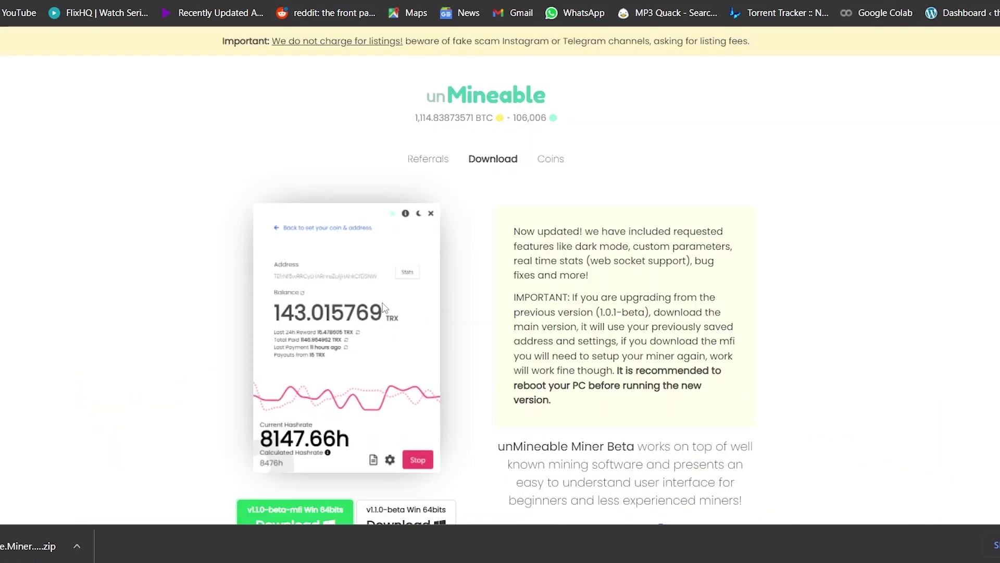
{"action": "scroll", "coordinate": [356, 258], "scroll_direction": "down", "scroll_amount": 1}
{"action": "scroll", "coordinate": [356, 257], "scroll_direction": "up", "scroll_amount": 1}
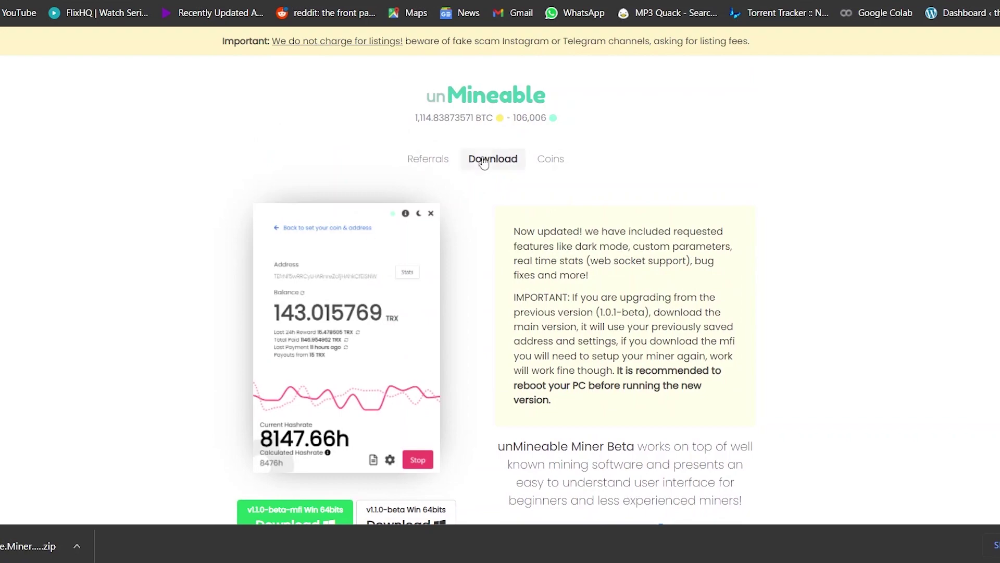
Step: Return to the Coins list and scroll down to the Bitcoin tile
{"action": "left_click", "coordinate": [549, 160]}
{"action": "scroll", "coordinate": [521, 269], "scroll_direction": "down", "scroll_amount": 3}
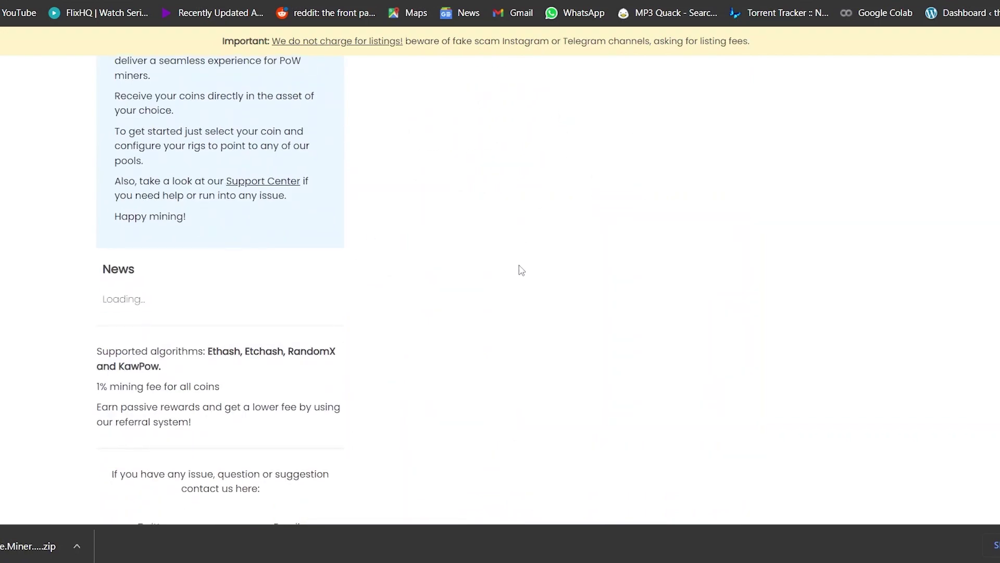
{"action": "scroll", "coordinate": [471, 290], "scroll_direction": "down", "scroll_amount": 5}
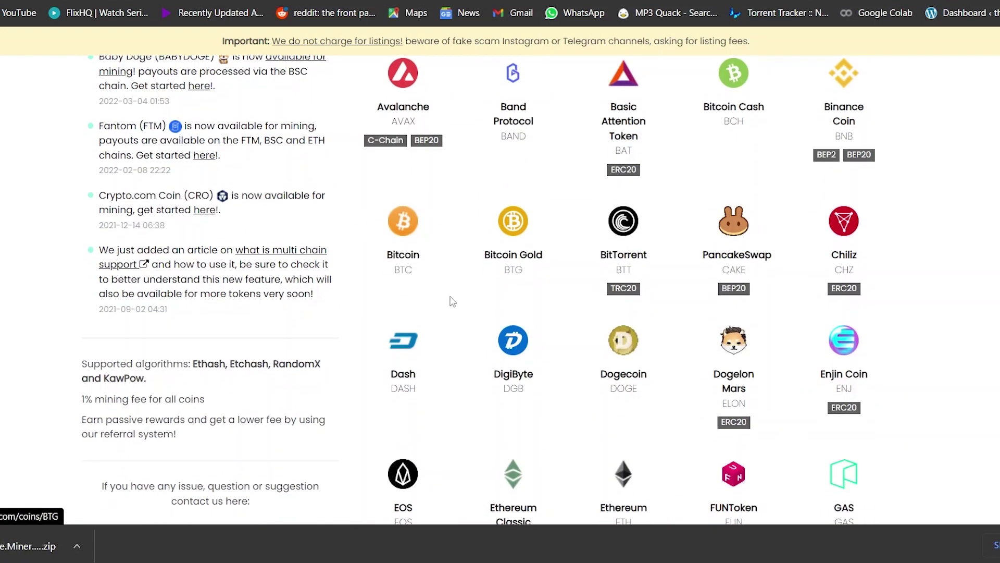
Step: Open the Bitcoin mining page and browse the Etchash, Kawpow and RandomX pool details
{"action": "left_click", "coordinate": [411, 228]}
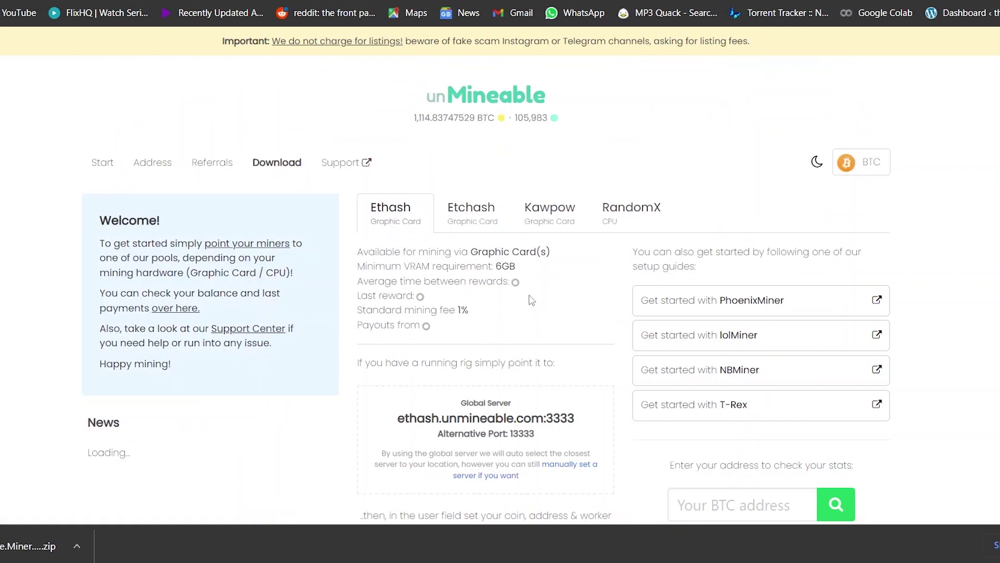
{"action": "scroll", "coordinate": [323, 171], "scroll_direction": "down", "scroll_amount": 1}
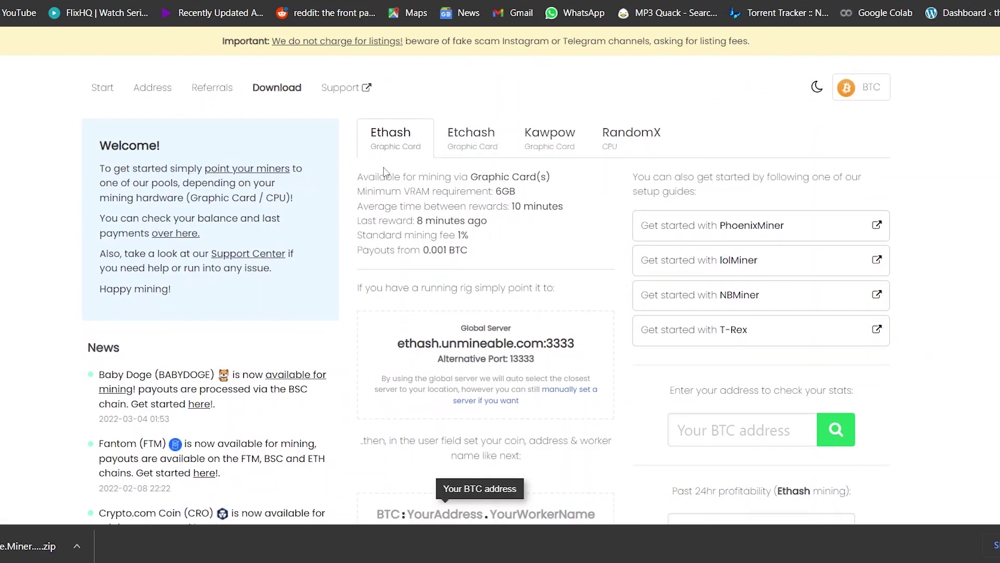
{"action": "left_click", "coordinate": [456, 159]}
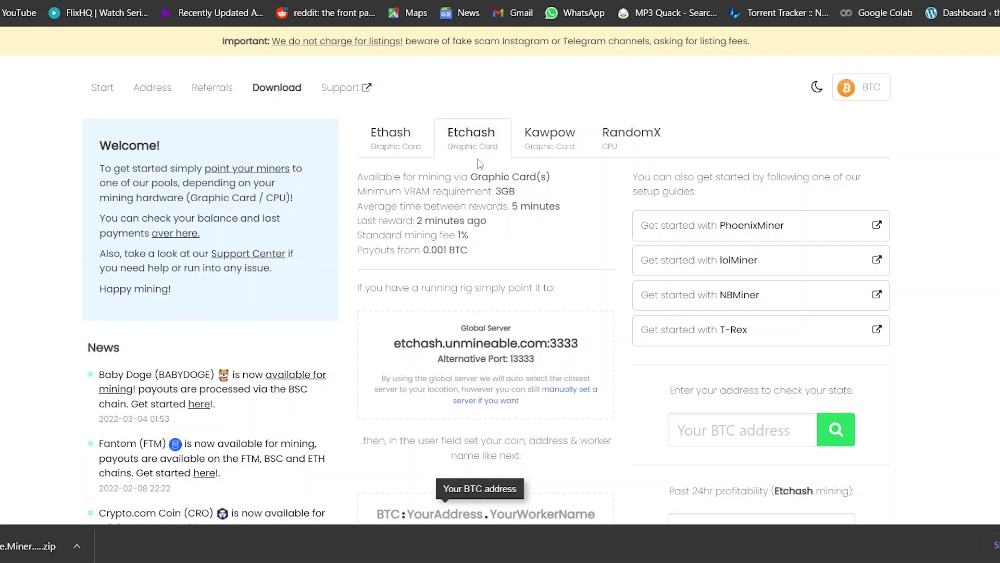
{"action": "left_click", "coordinate": [542, 159]}
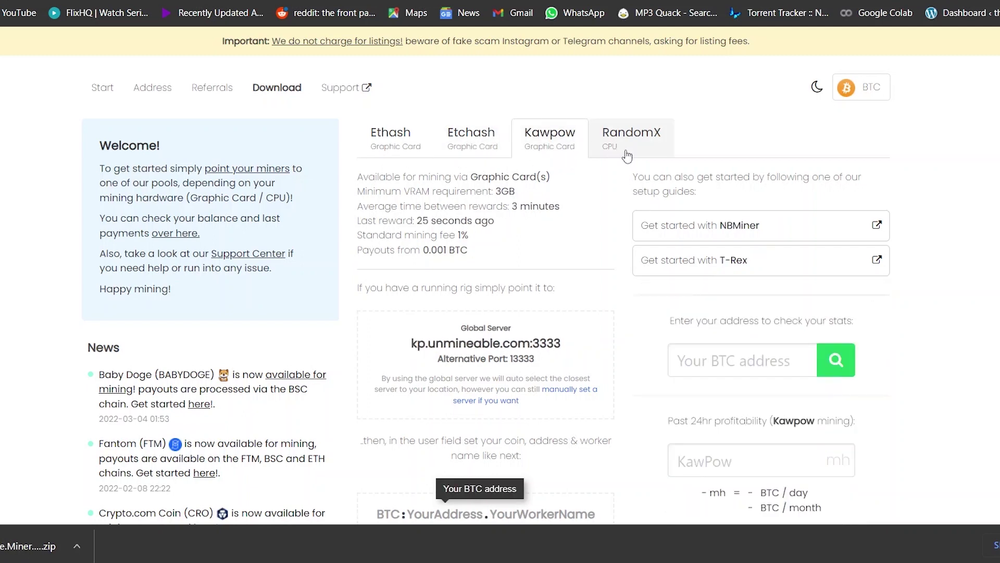
{"action": "left_click", "coordinate": [638, 162]}
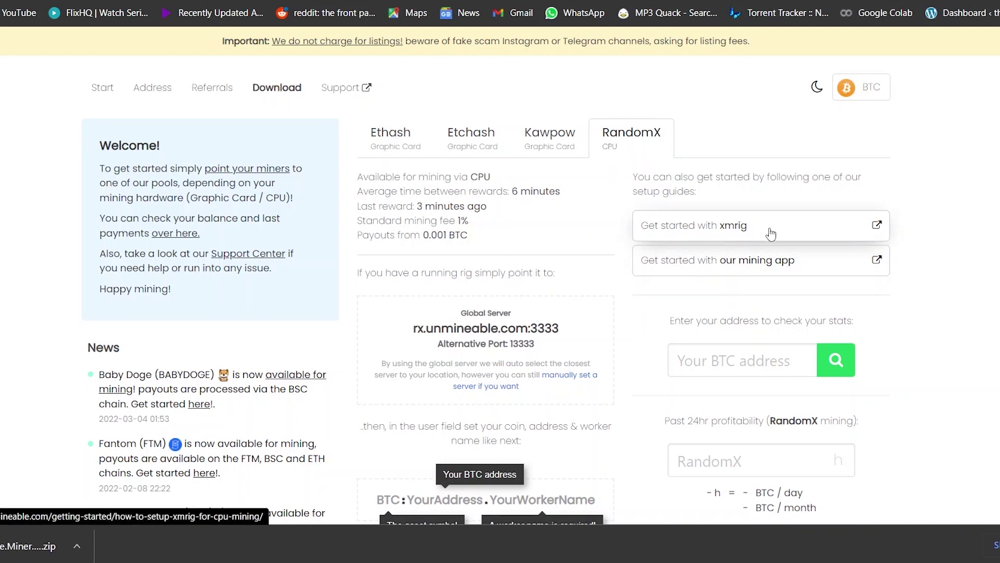
Step: Settle on the Ethash pool setup: ethash.unmineable.com:3333 with BTC:YourAddress.YourWorkerName worker format
{"action": "left_click", "coordinate": [549, 159]}
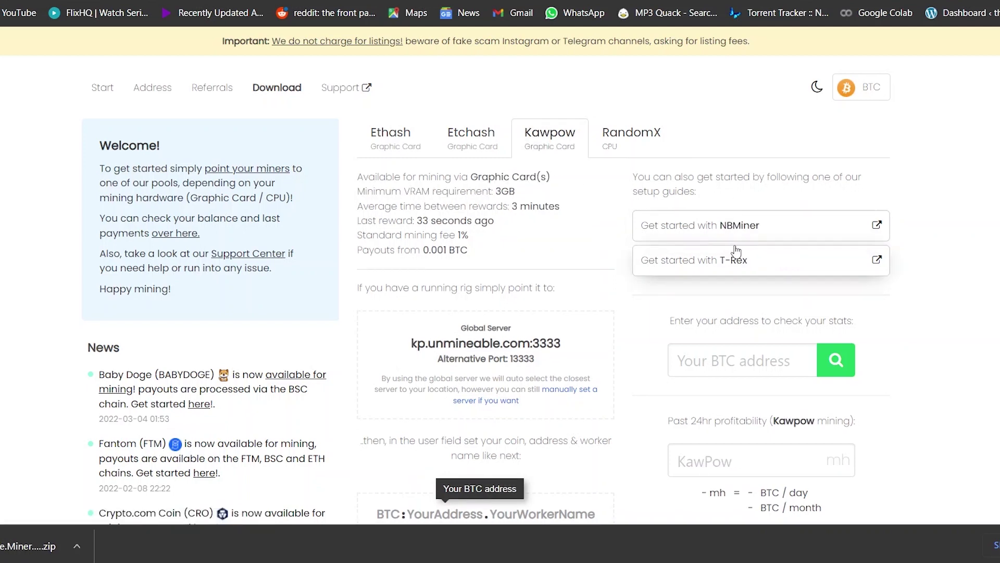
{"action": "left_click", "coordinate": [495, 146]}
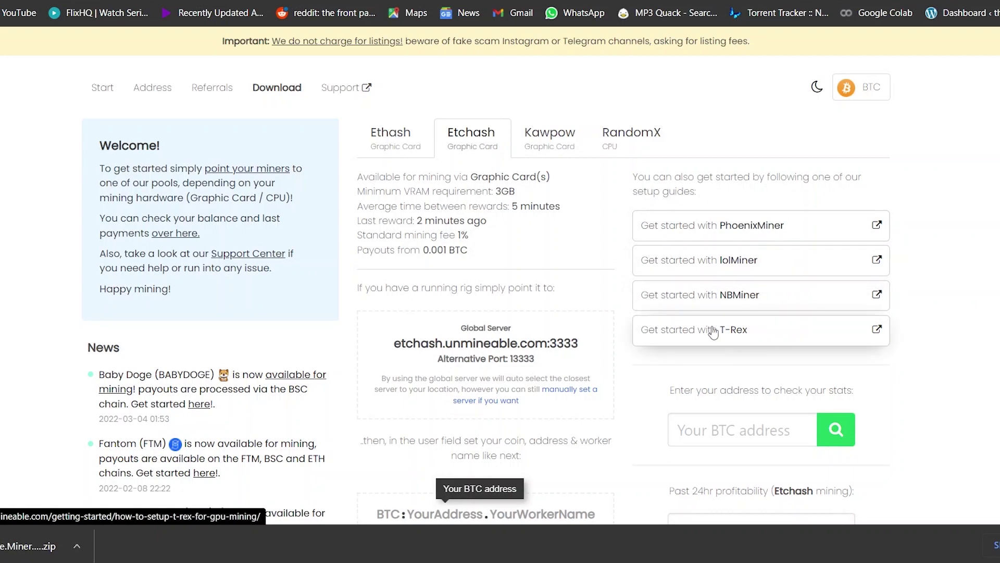
{"action": "left_click", "coordinate": [423, 156]}
{"action": "scroll", "coordinate": [409, 370], "scroll_direction": "down", "scroll_amount": 8}
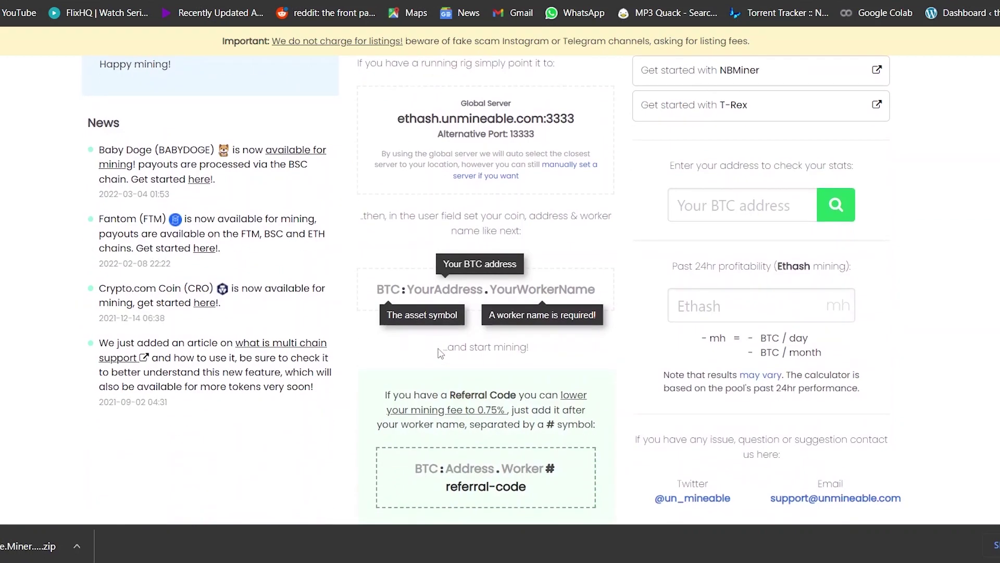
{"action": "scroll", "coordinate": [436, 292], "scroll_direction": "up", "scroll_amount": 6}
{"action": "scroll", "coordinate": [436, 291], "scroll_direction": "down", "scroll_amount": 3}
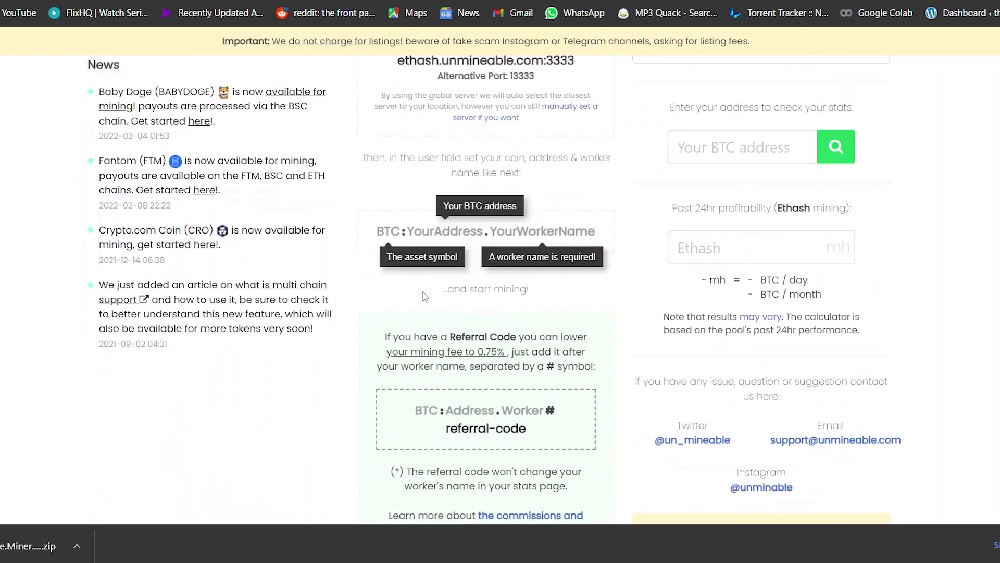
{"action": "scroll", "coordinate": [436, 291], "scroll_direction": "up", "scroll_amount": 4}
{"action": "scroll", "coordinate": [261, 441], "scroll_direction": "down", "scroll_amount": 2}
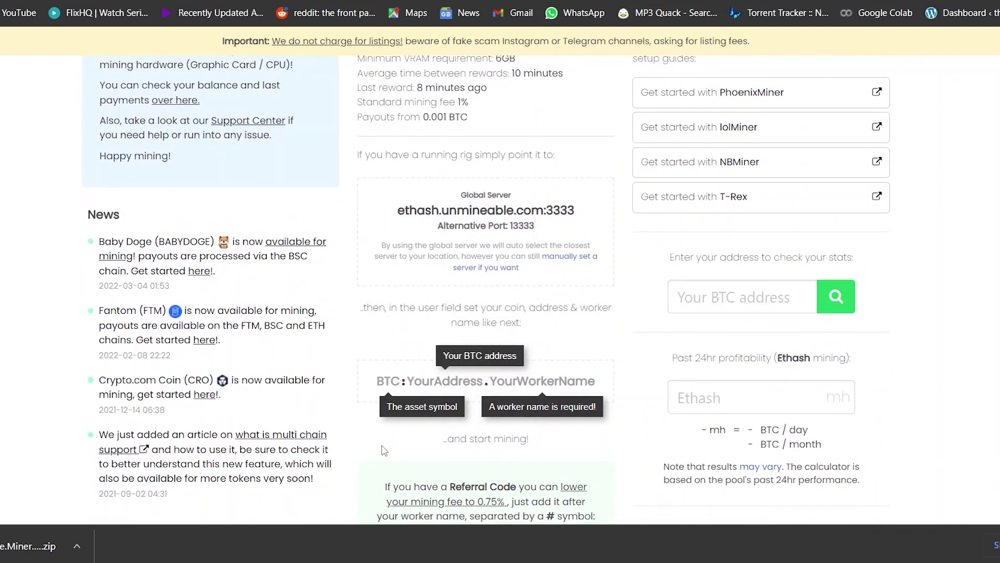
Step: Reveal unMineable.Miner.1.1.0-beta-mfi.zip in the Downloads folder, then bring up the Start menu
{"action": "left_click", "coordinate": [77, 546]}
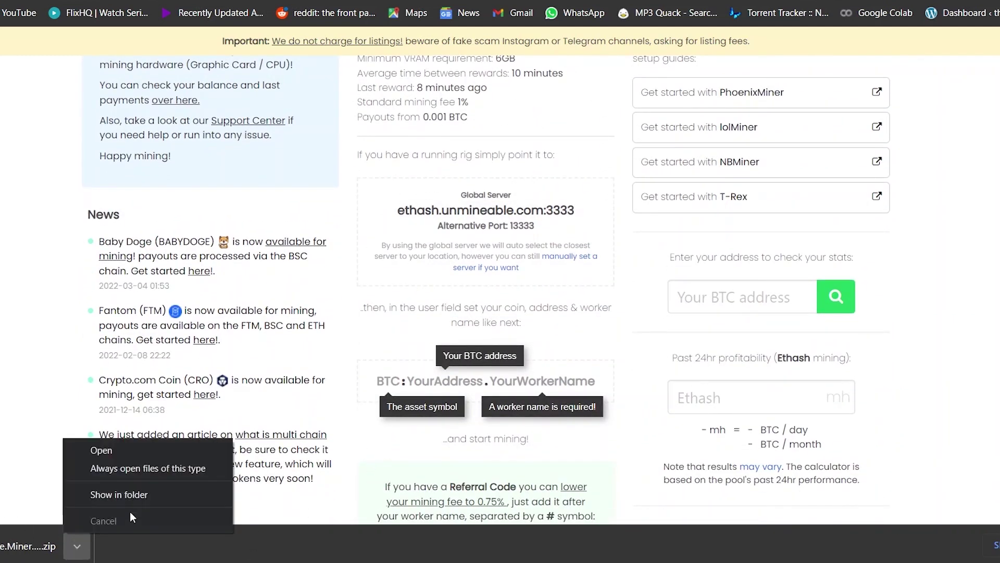
{"action": "left_click", "coordinate": [144, 491]}
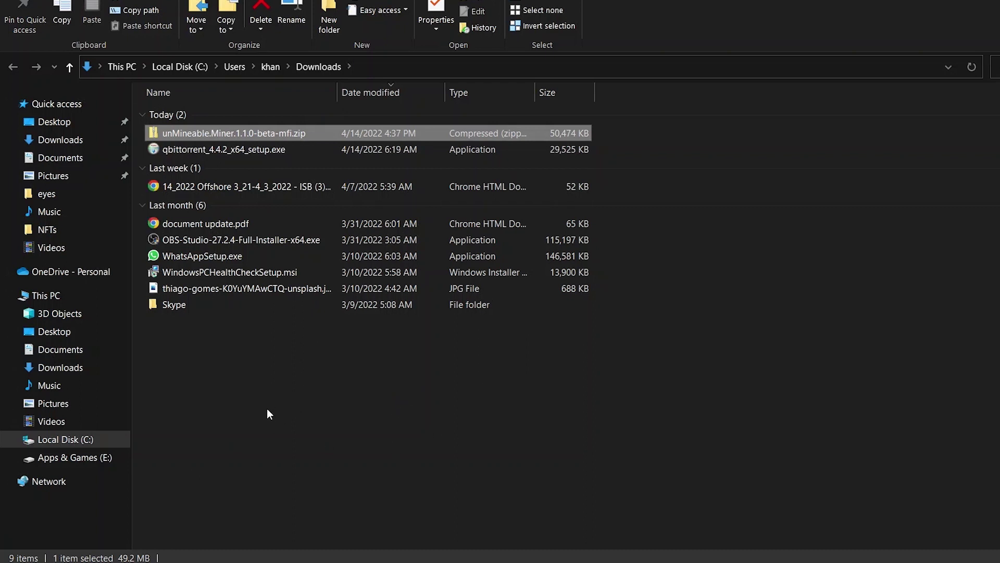
{"action": "key", "text": "super"}
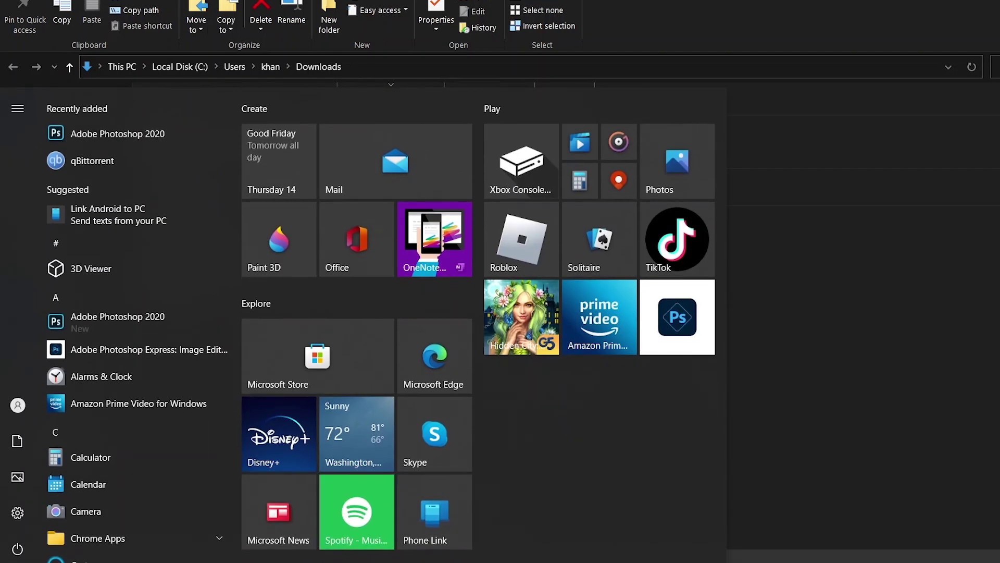
Step: Search 'virus', open Virus & threat protection settings, and switch Real-time protection off
{"action": "type", "text": "t"}
{"action": "key", "text": "BackSpace"}
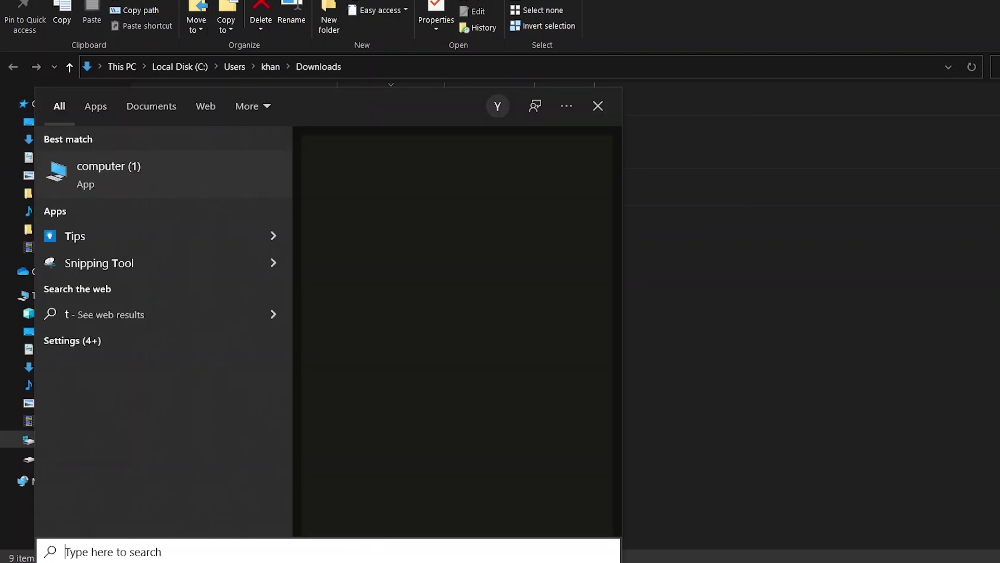
{"action": "type", "text": "viru"}
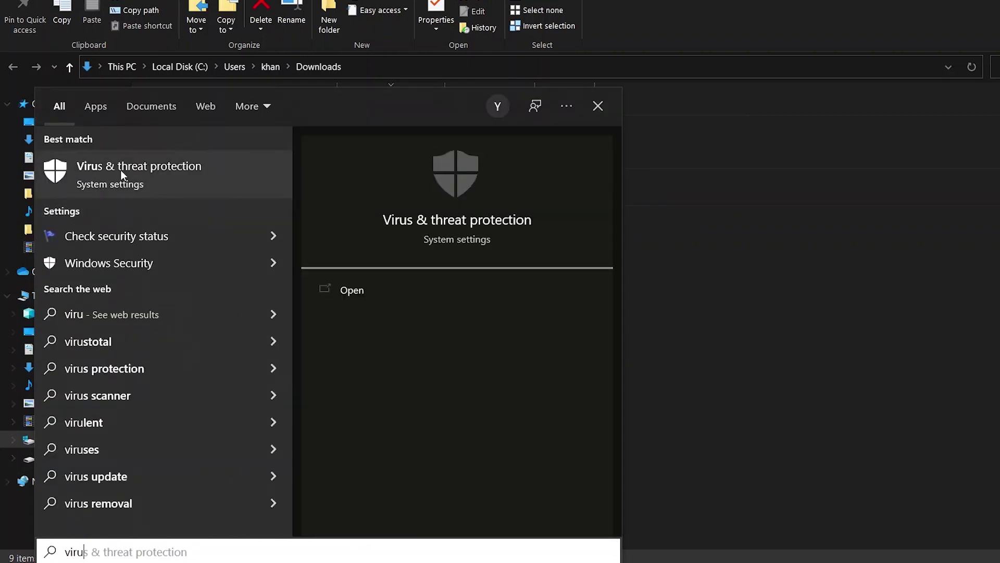
{"action": "left_click", "coordinate": [90, 156]}
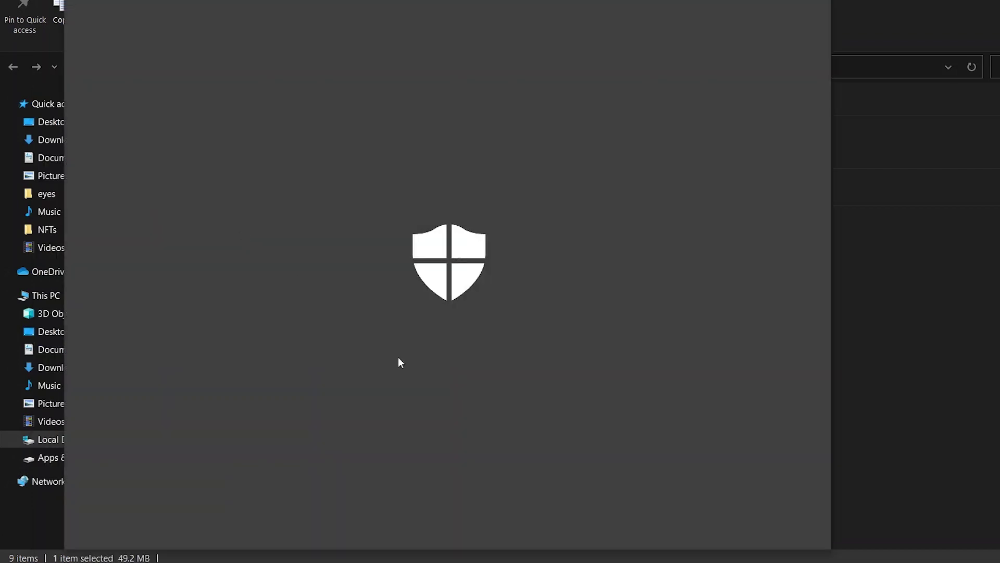
{"action": "scroll", "coordinate": [373, 424], "scroll_direction": "down", "scroll_amount": 5}
{"action": "scroll", "coordinate": [370, 418], "scroll_direction": "up", "scroll_amount": 3}
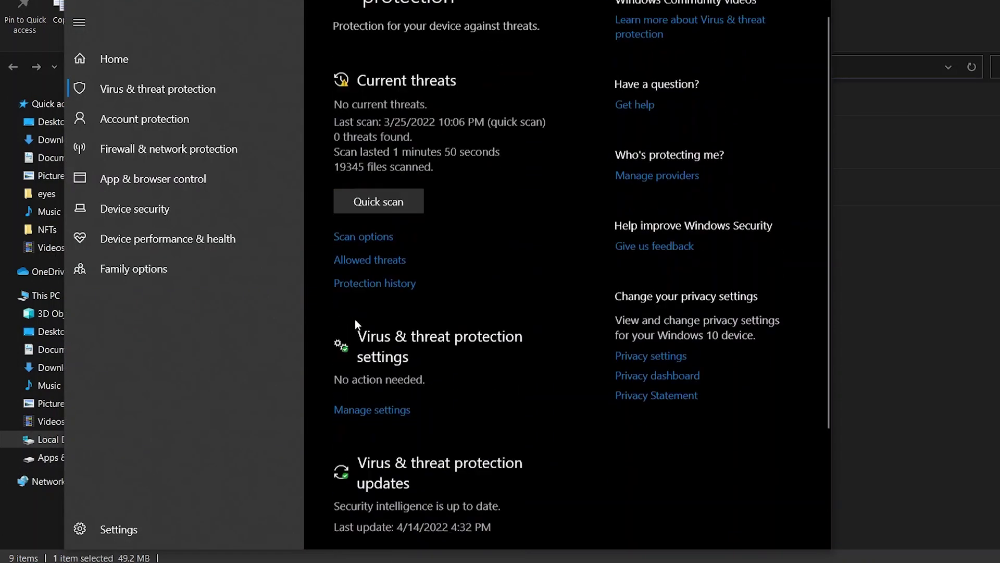
{"action": "left_click", "coordinate": [374, 427]}
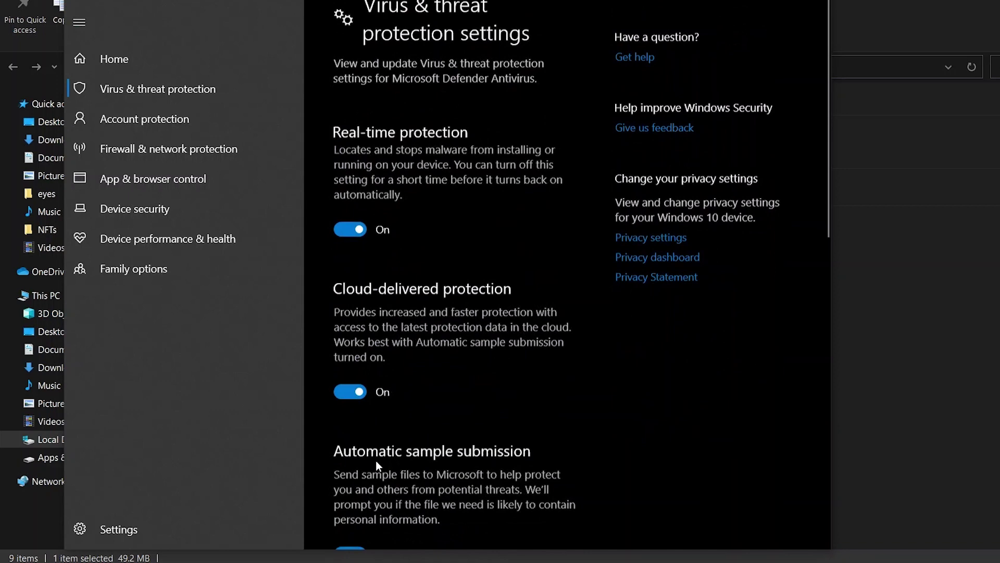
{"action": "left_click", "coordinate": [361, 229]}
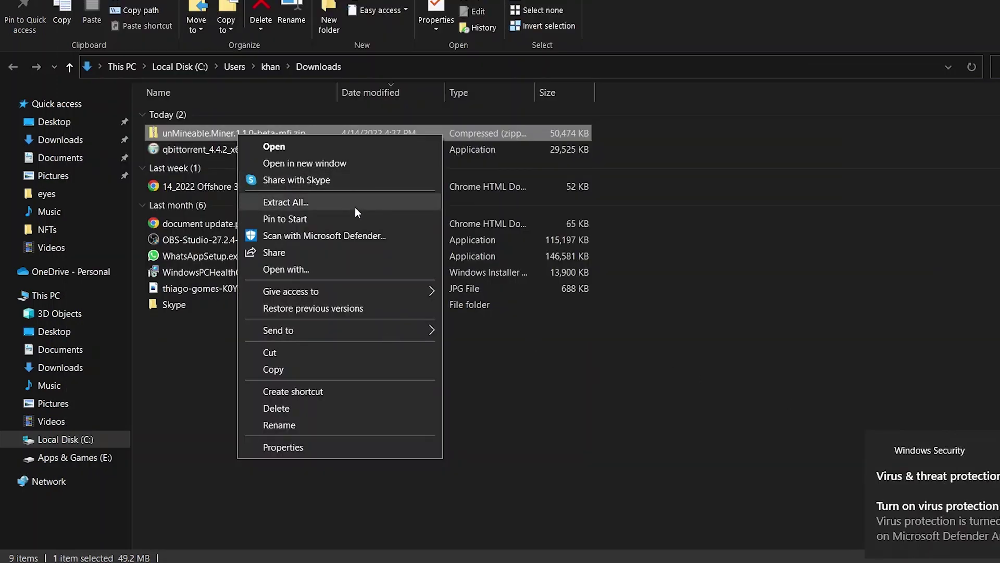
Step: Extract the miner zip, try launching unMineable Miner 1.1.0-beta-mfi.exe, and dismiss the SmartScreen warning
{"action": "left_click", "coordinate": [355, 208]}
{"action": "left_click", "coordinate": [692, 417]}
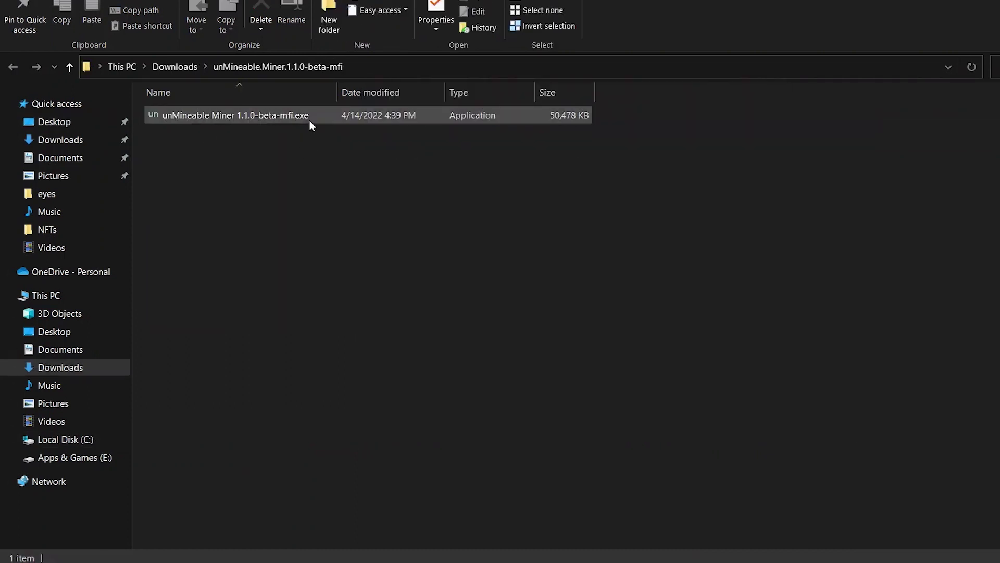
{"action": "left_click", "coordinate": [308, 123]}
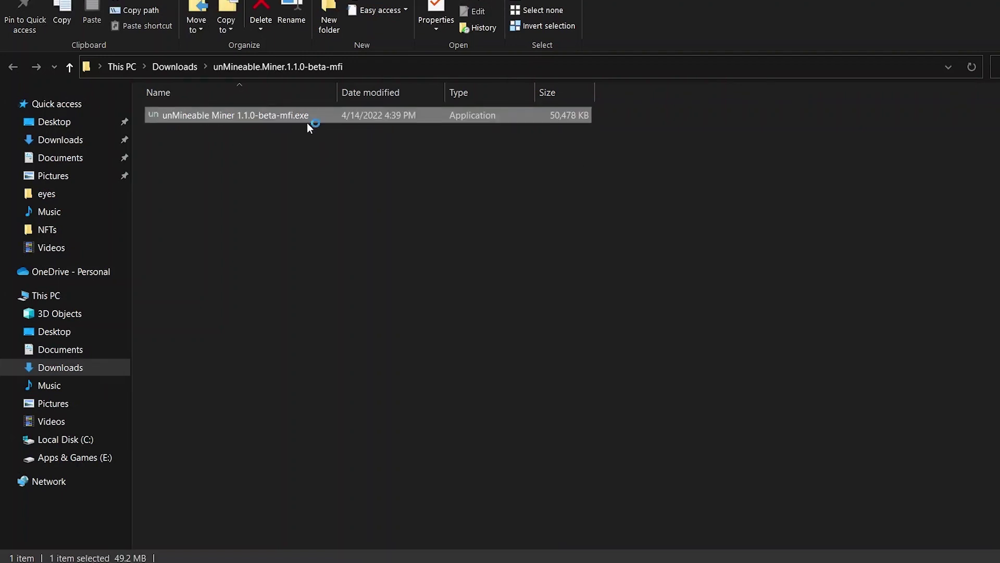
{"action": "double_click", "coordinate": [307, 123]}
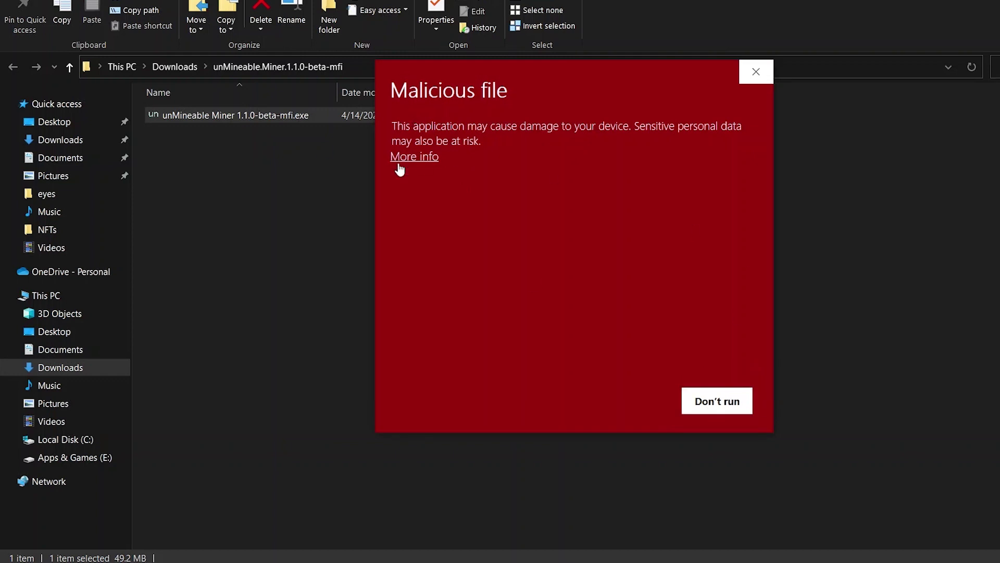
{"action": "left_click", "coordinate": [412, 157]}
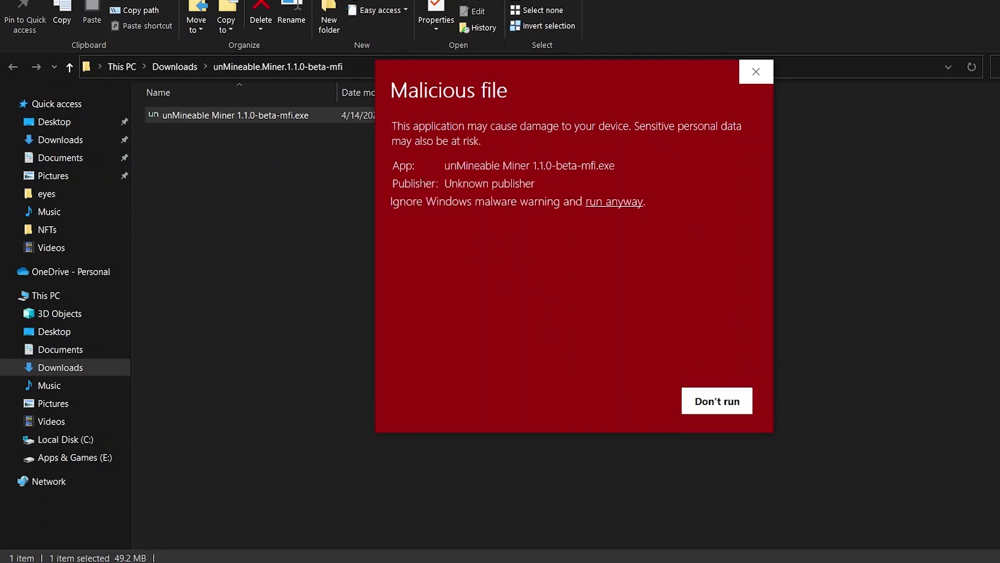
{"action": "left_click", "coordinate": [614, 202]}
{"action": "right_click", "coordinate": [335, 118]}
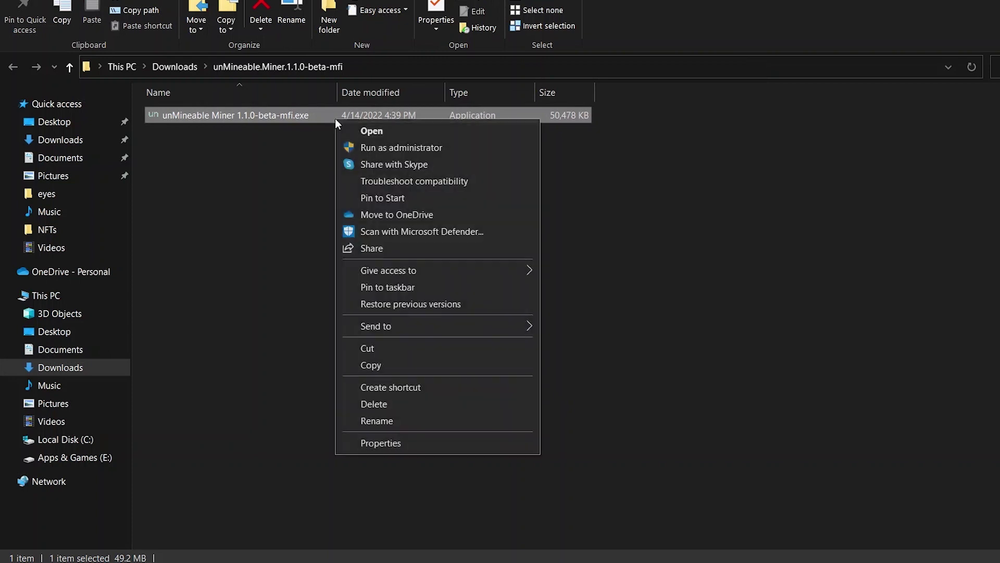
Step: Run the miner as administrator, get past the welcome screen, and choose CPU (RandomX) hardware
{"action": "left_click", "coordinate": [401, 150]}
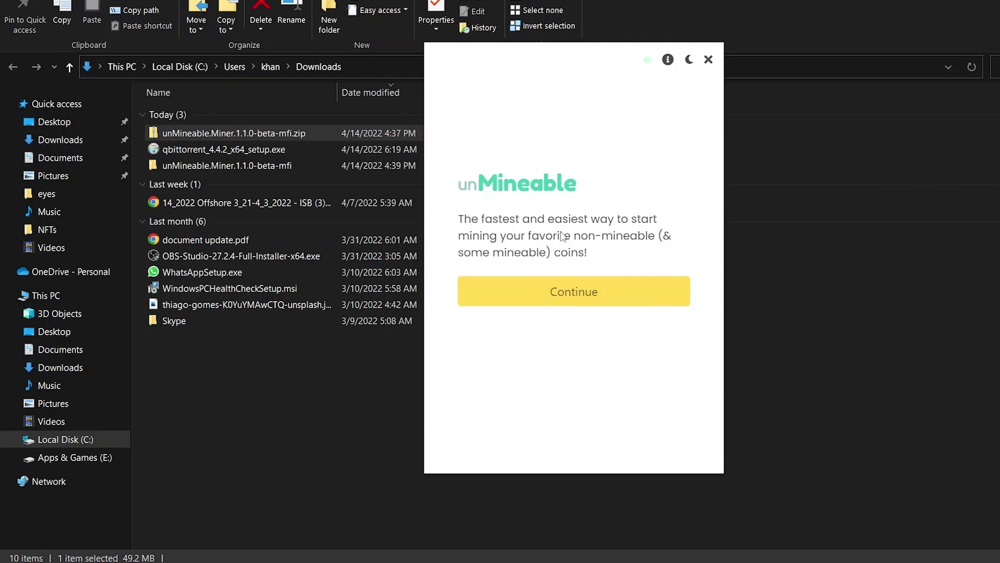
{"action": "left_click_drag", "start_coordinate": [464, 219], "coordinate": [601, 238]}
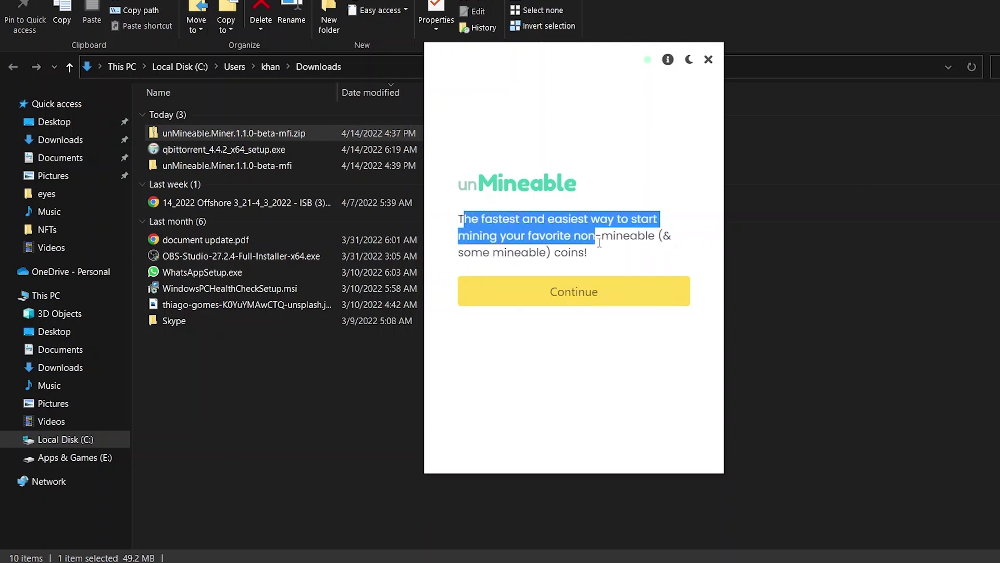
{"action": "left_click", "coordinate": [620, 395]}
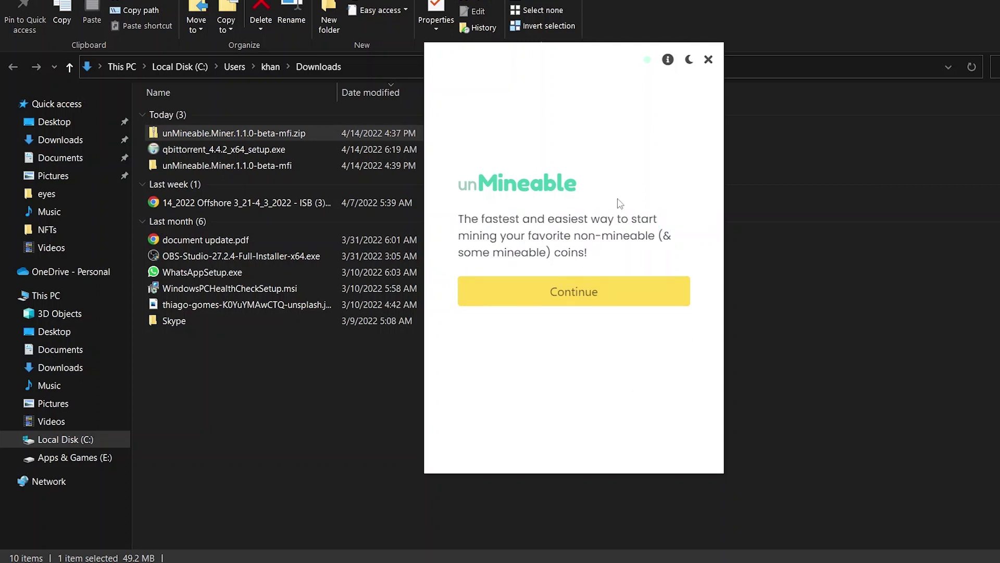
{"action": "left_click", "coordinate": [565, 296]}
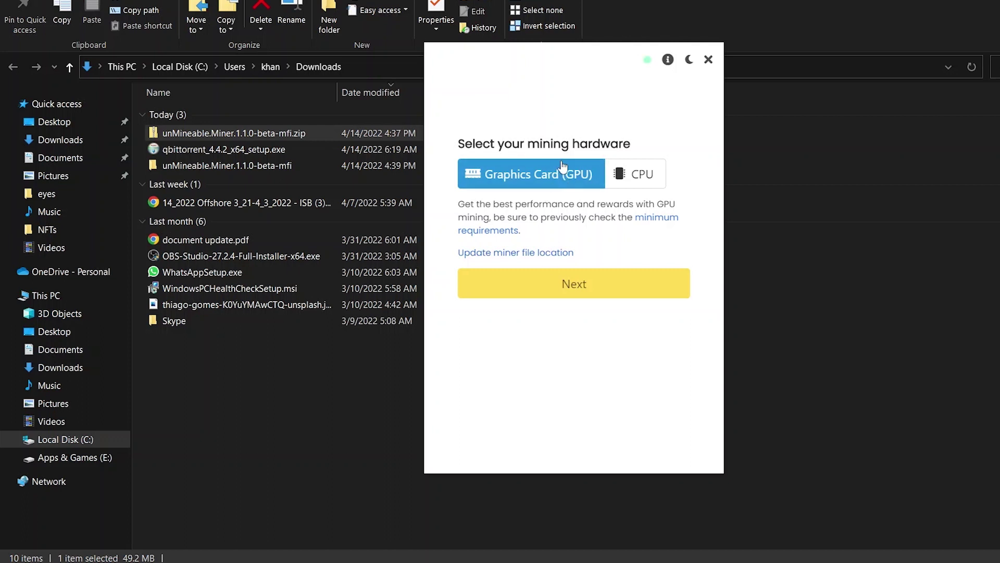
{"action": "left_click", "coordinate": [642, 174]}
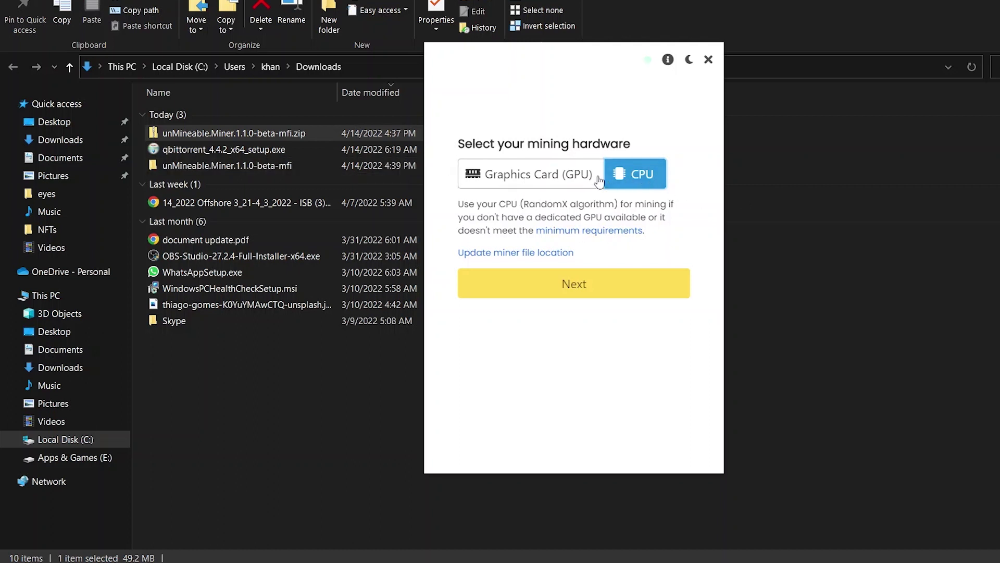
Step: Choose Bitcoin (BTC) as the coin, paste the wallet address, then clear the field
{"action": "left_click", "coordinate": [642, 290]}
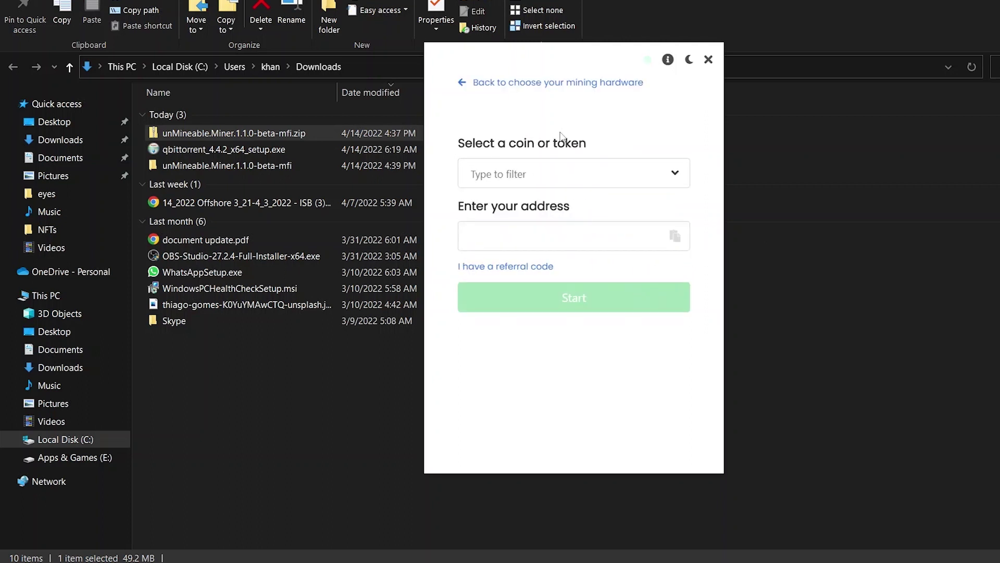
{"action": "left_click", "coordinate": [630, 180]}
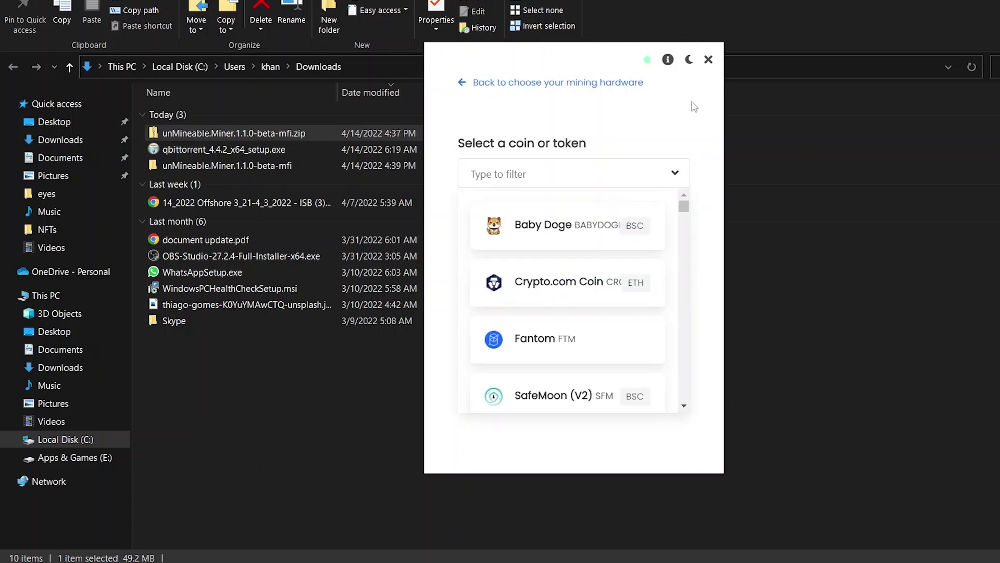
{"action": "type", "text": "bi"}
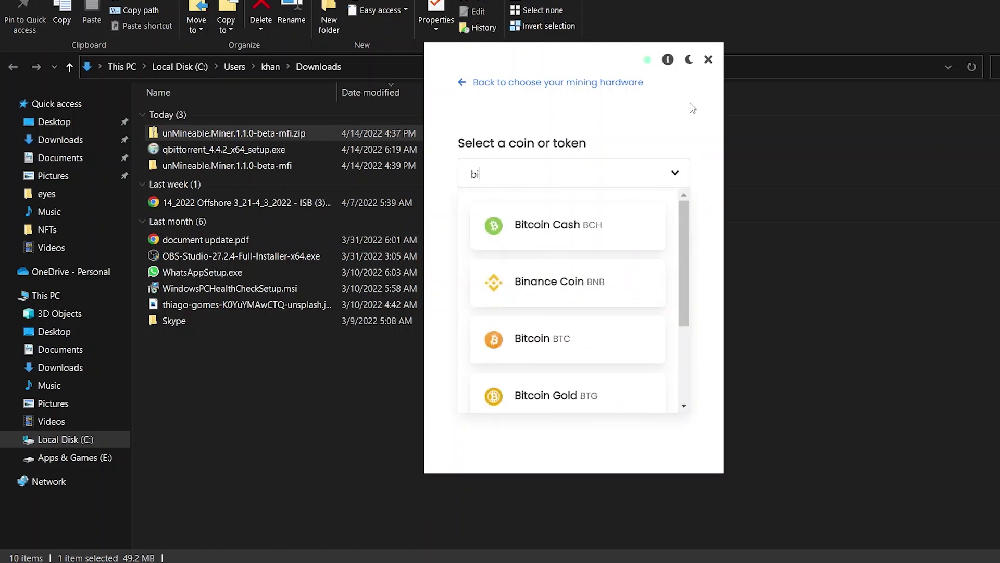
{"action": "left_click", "coordinate": [510, 339]}
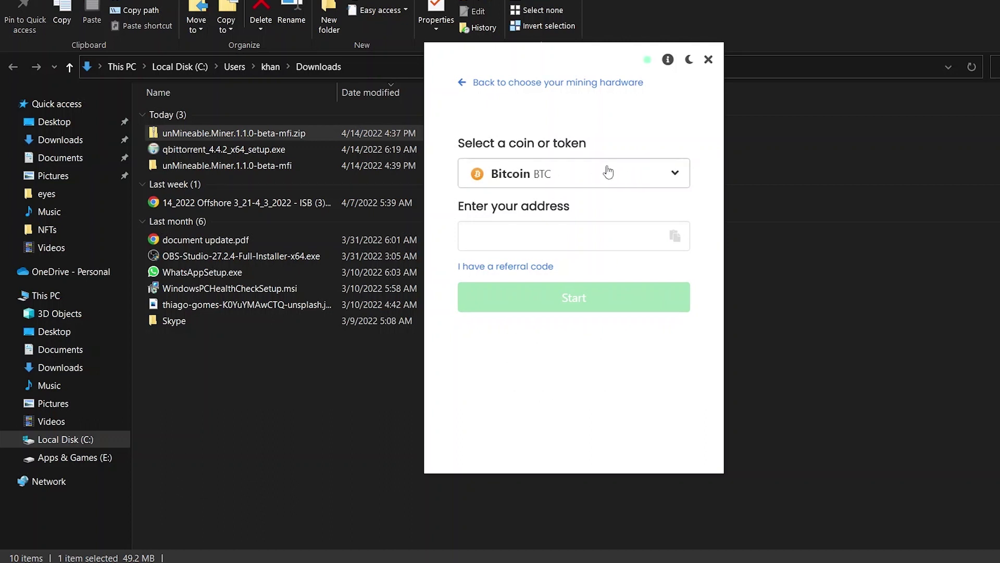
{"action": "left_click", "coordinate": [488, 240]}
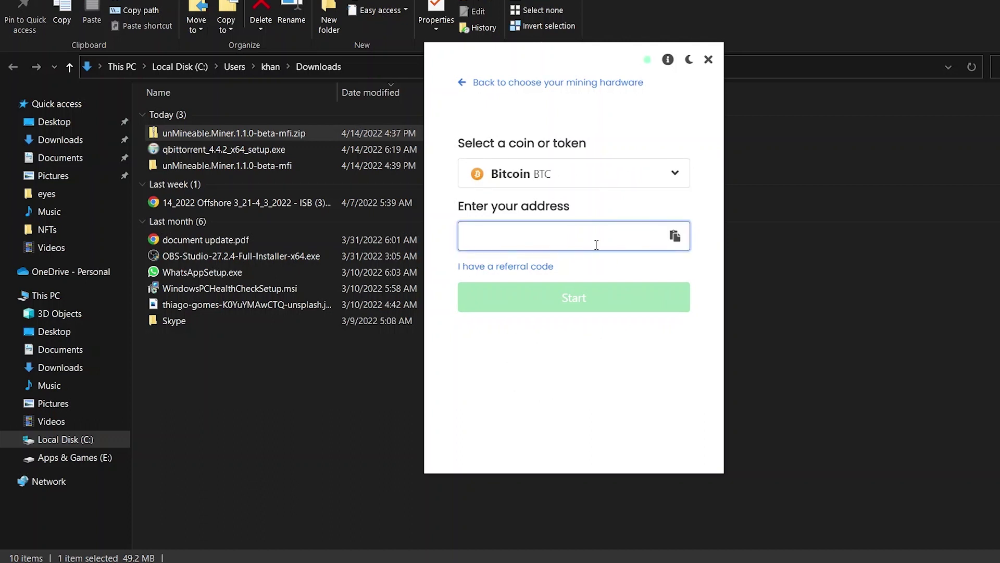
{"action": "type", "text": "How to Make Audio NFTs  NFT music"}
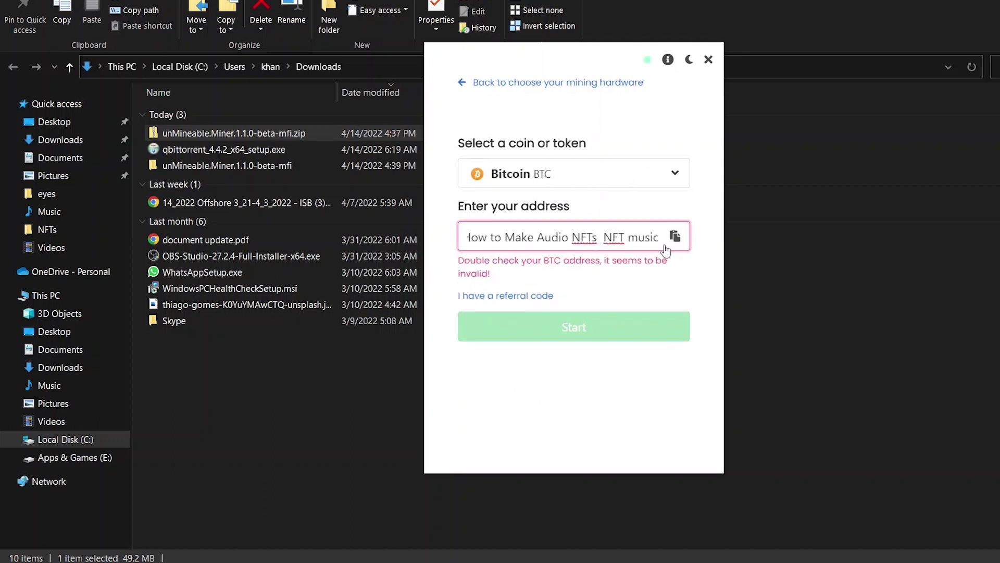
{"action": "key", "text": "ctrl+a"}
{"action": "key", "text": "BackSpace"}
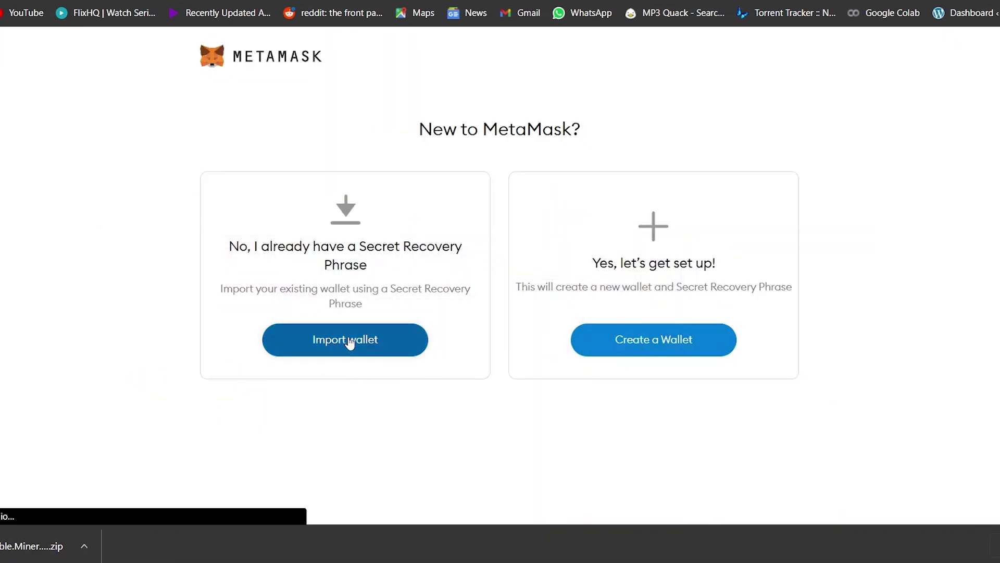
{"action": "left_click", "coordinate": [350, 342]}
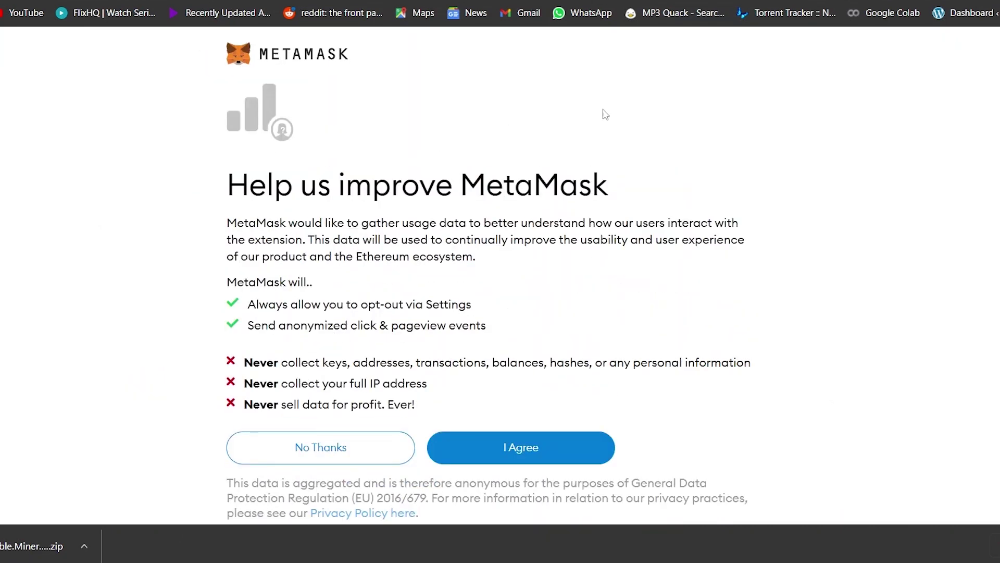
{"action": "left_click", "coordinate": [533, 458]}
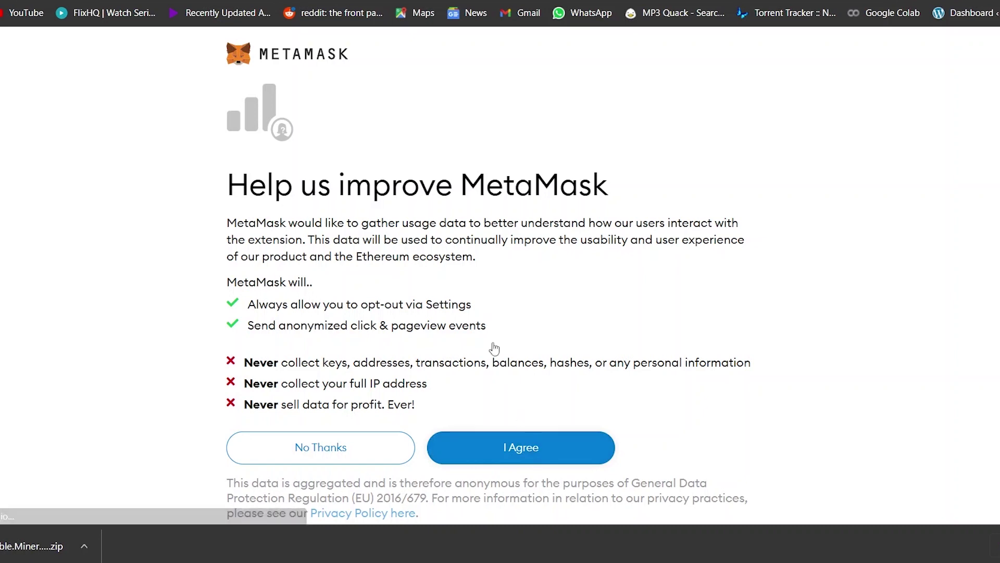
{"action": "scroll", "coordinate": [353, 312], "scroll_direction": "down", "scroll_amount": 2}
{"action": "scroll", "coordinate": [353, 313], "scroll_direction": "up", "scroll_amount": 2}
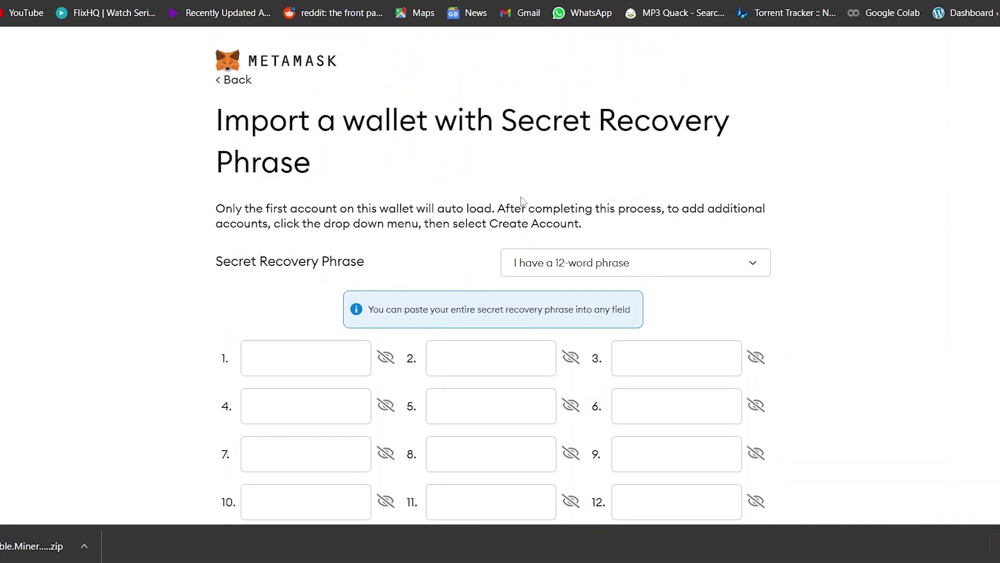
{"action": "scroll", "coordinate": [219, 300], "scroll_direction": "down", "scroll_amount": 3}
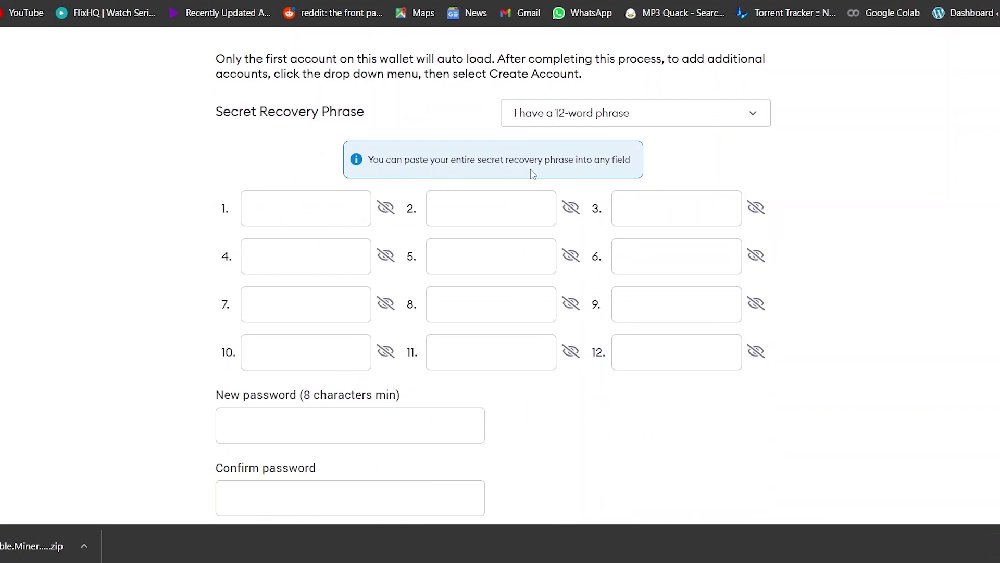
{"action": "scroll", "coordinate": [313, 218], "scroll_direction": "up", "scroll_amount": 2}
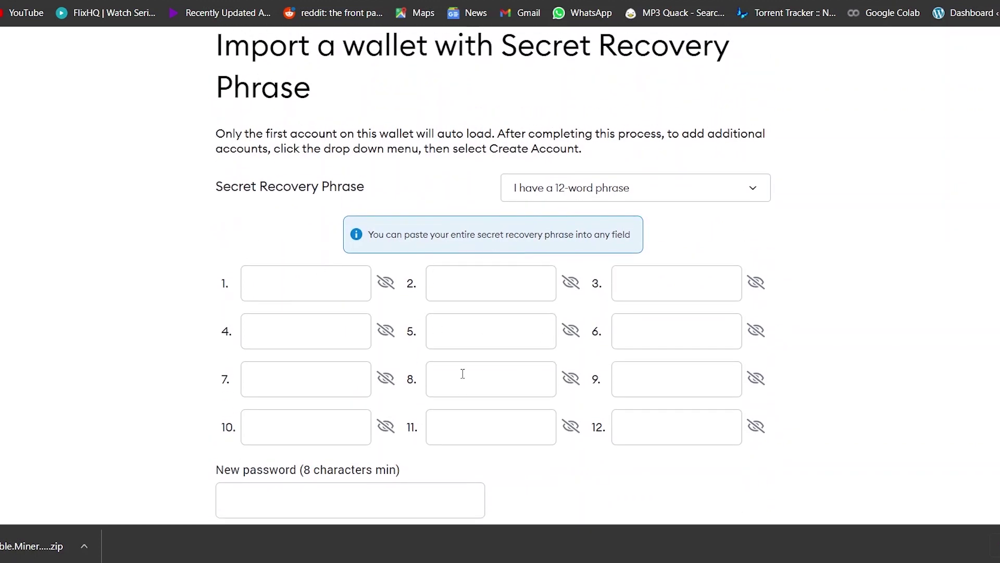
{"action": "scroll", "coordinate": [365, 302], "scroll_direction": "up", "scroll_amount": 2}
{"action": "scroll", "coordinate": [469, 291], "scroll_direction": "down", "scroll_amount": 2}
{"action": "scroll", "coordinate": [293, 311], "scroll_direction": "up", "scroll_amount": 2}
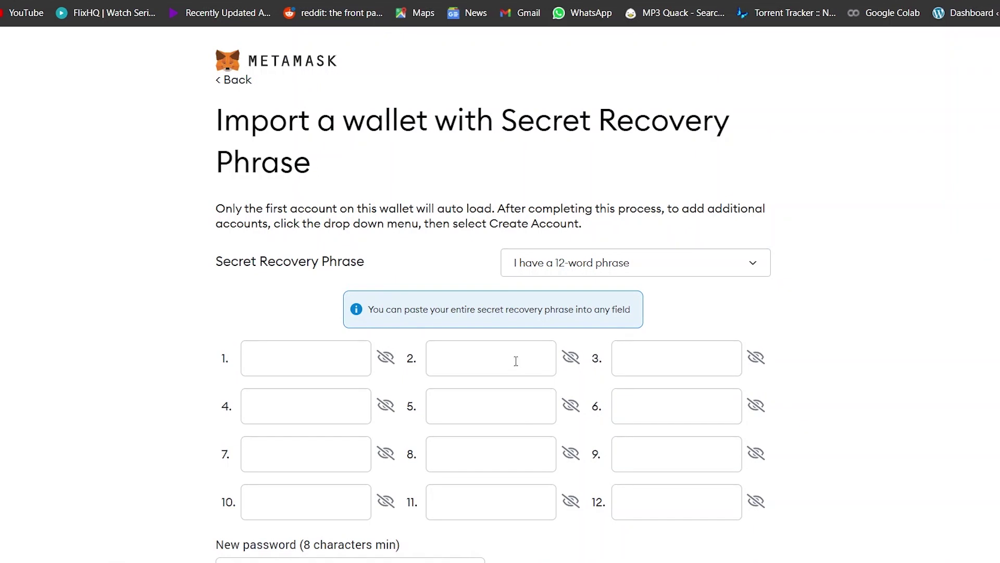
{"action": "scroll", "coordinate": [500, 357], "scroll_direction": "down", "scroll_amount": 2}
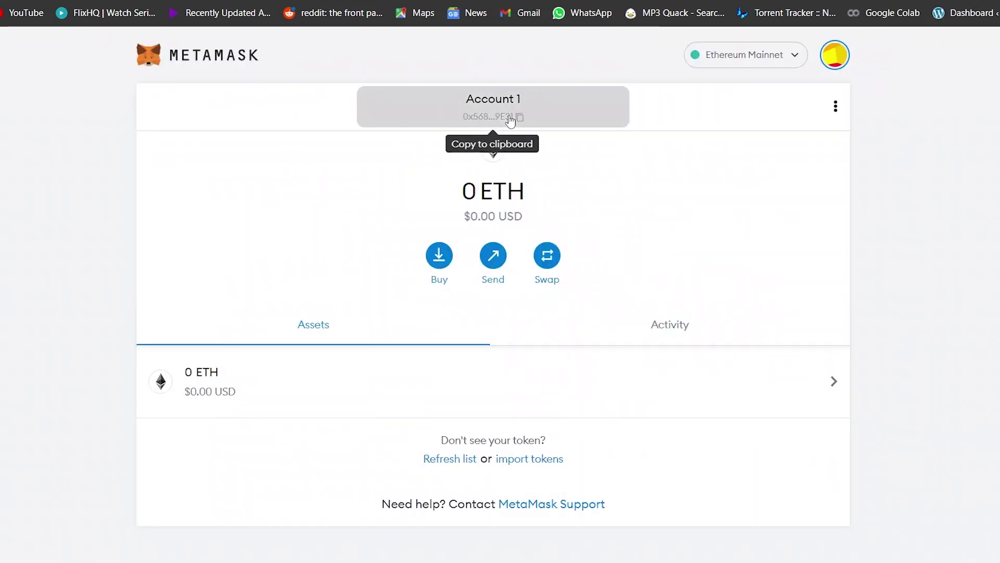
Step: Paste the copied MetaMask account address as payout address and inspect the invalid-BTC warning
{"action": "left_click", "coordinate": [510, 118]}
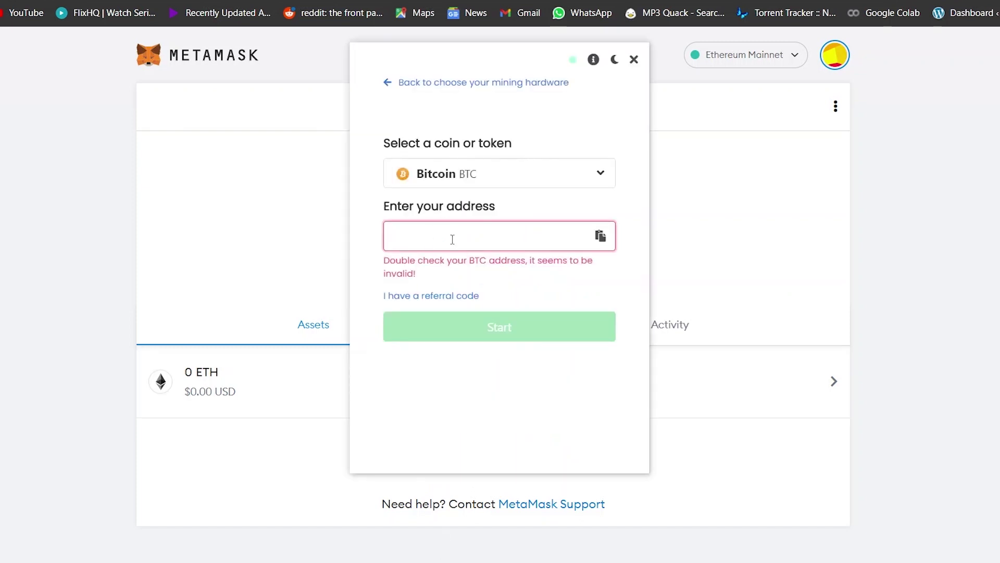
{"action": "key", "text": "ctrl+v"}
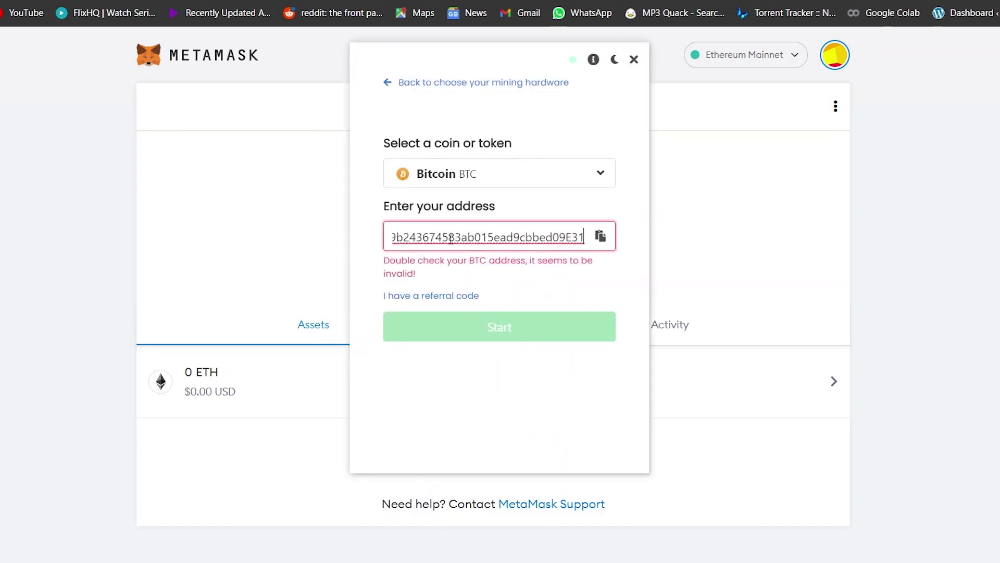
{"action": "left_click", "coordinate": [575, 288]}
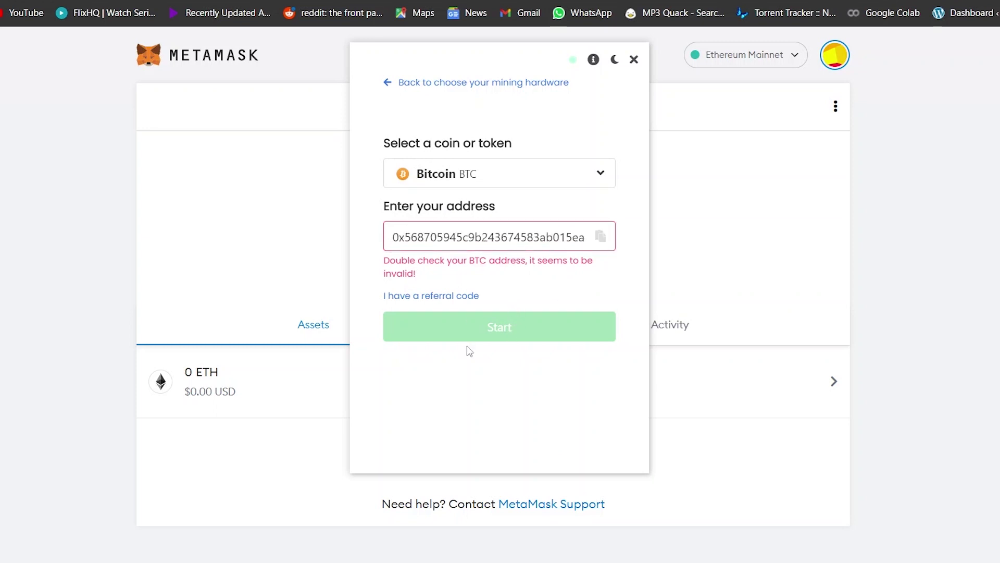
{"action": "left_click", "coordinate": [430, 237]}
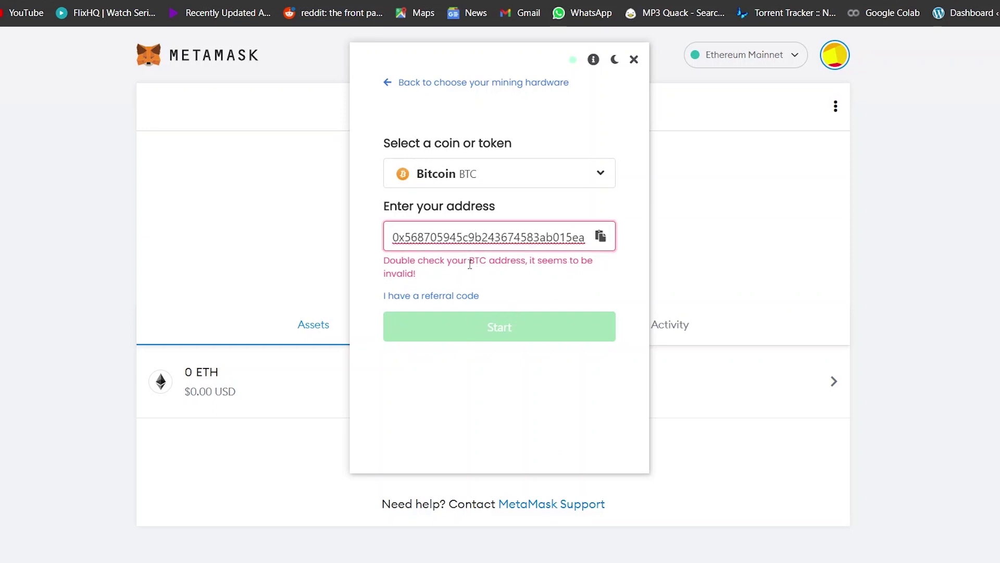
{"action": "left_click_drag", "start_coordinate": [470, 264], "coordinate": [495, 263]}
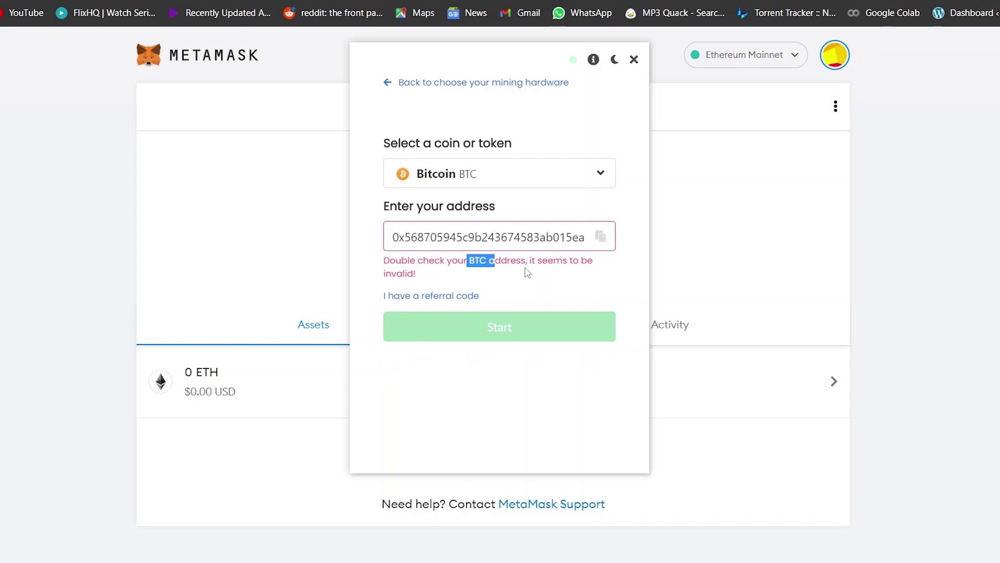
Step: Close the mining panel and open then close the account's options menu
{"action": "left_click", "coordinate": [762, 235]}
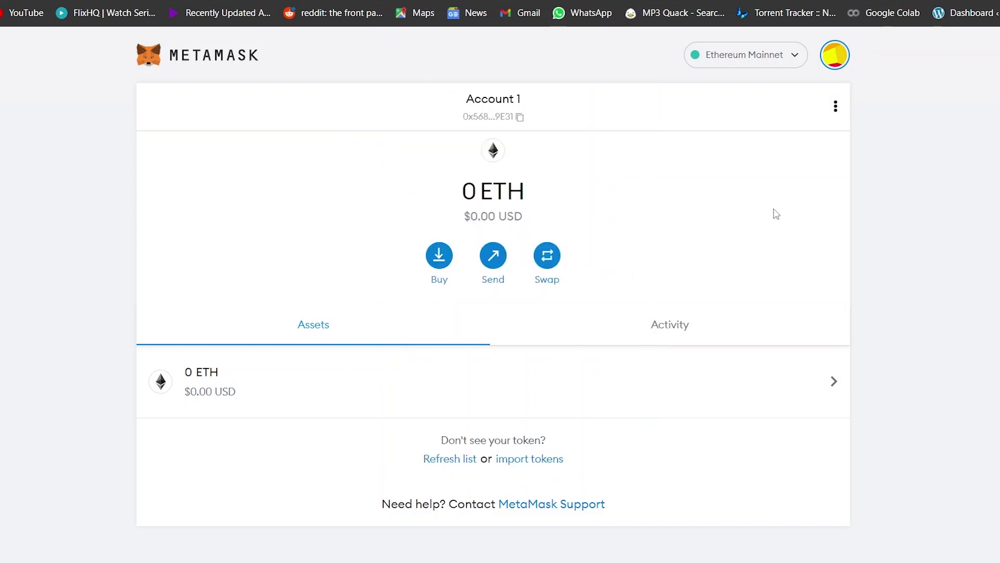
{"action": "left_click", "coordinate": [836, 107]}
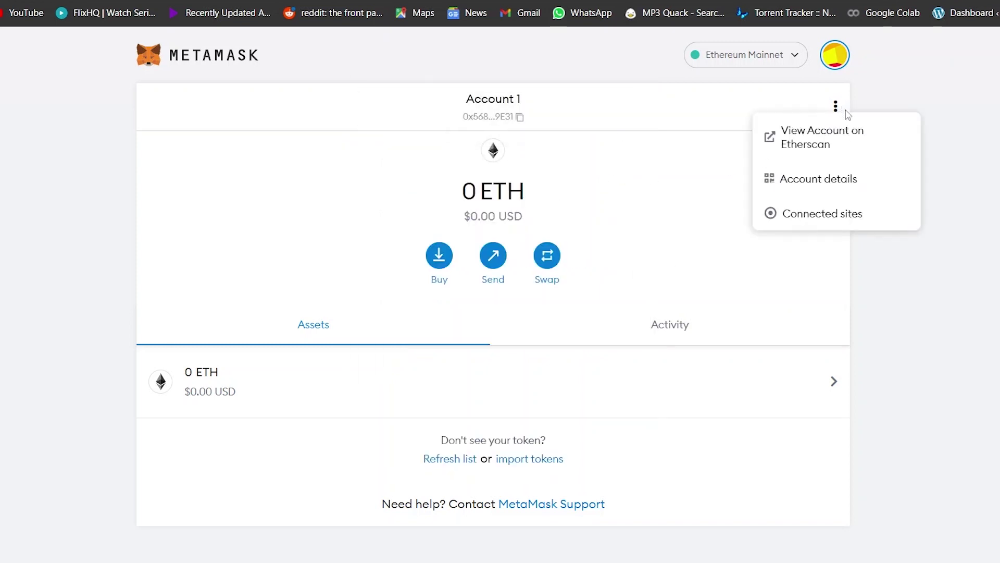
{"action": "left_click", "coordinate": [848, 114]}
{"action": "left_click", "coordinate": [556, 291]}
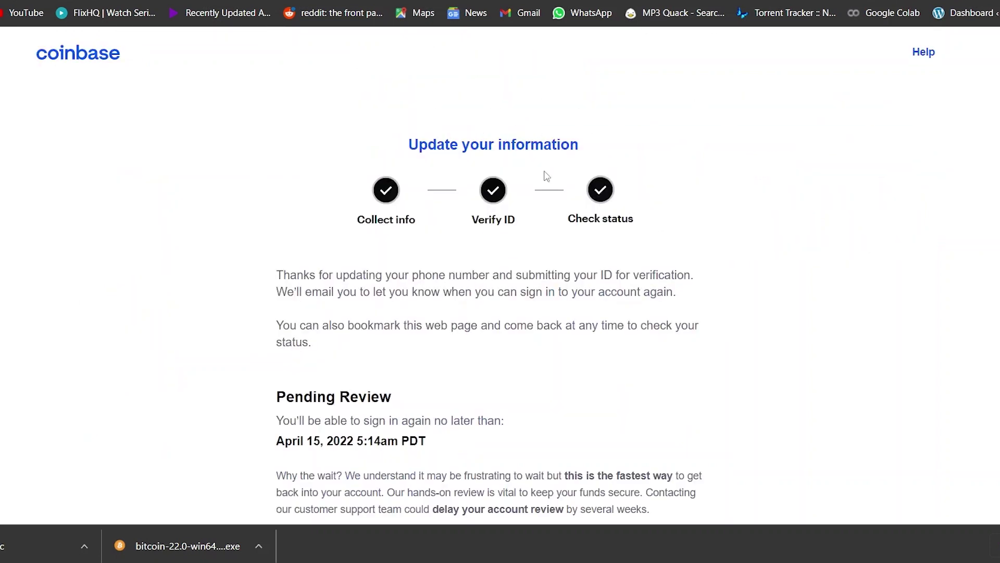
Step: Let Bitcoin Core finish extracting files and move past Installation Complete
{"action": "scroll", "coordinate": [481, 310], "scroll_direction": "down", "scroll_amount": 2}
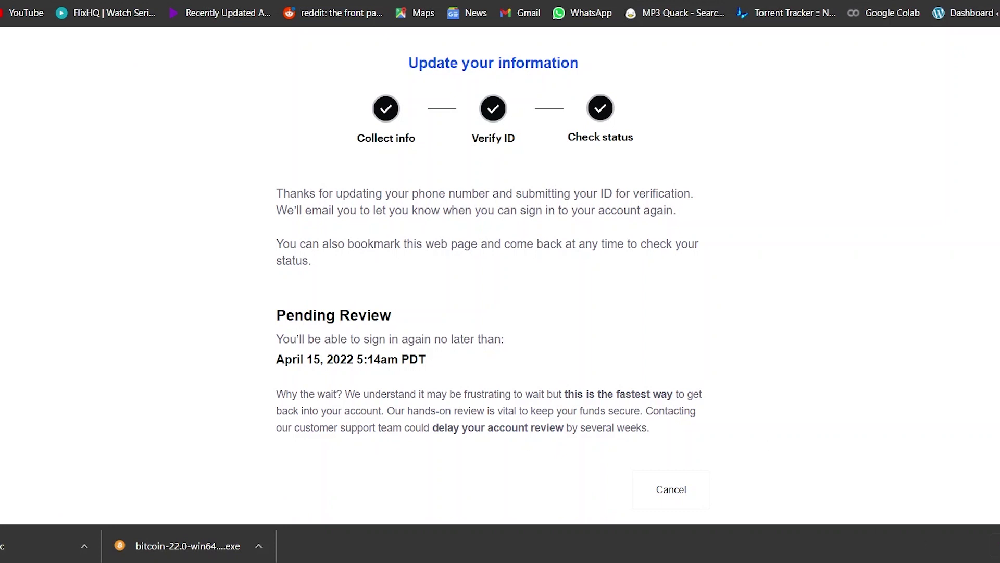
{"action": "left_click", "coordinate": [987, 545]}
{"action": "scroll", "coordinate": [757, 225], "scroll_direction": "up", "scroll_amount": 1}
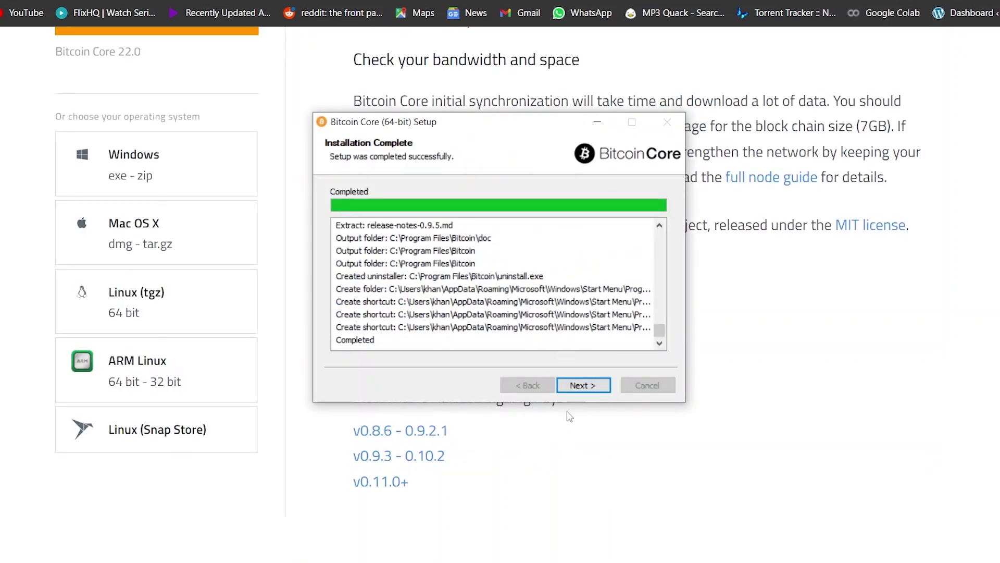
{"action": "left_click", "coordinate": [594, 389]}
Step: Finish the installer, accept the default data directory, dismiss the firewall alert and sync warning
{"action": "left_click", "coordinate": [597, 389]}
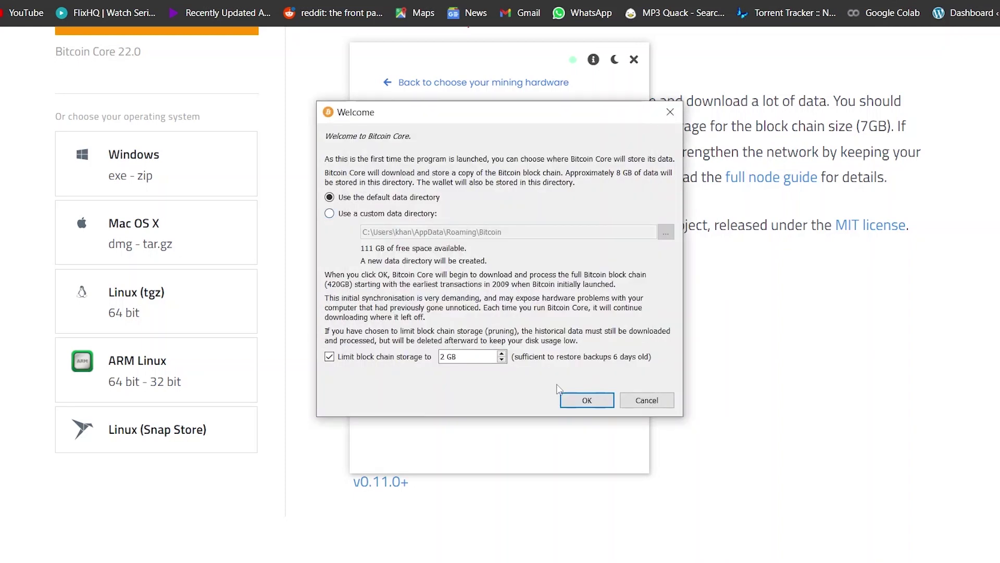
{"action": "left_click", "coordinate": [573, 399]}
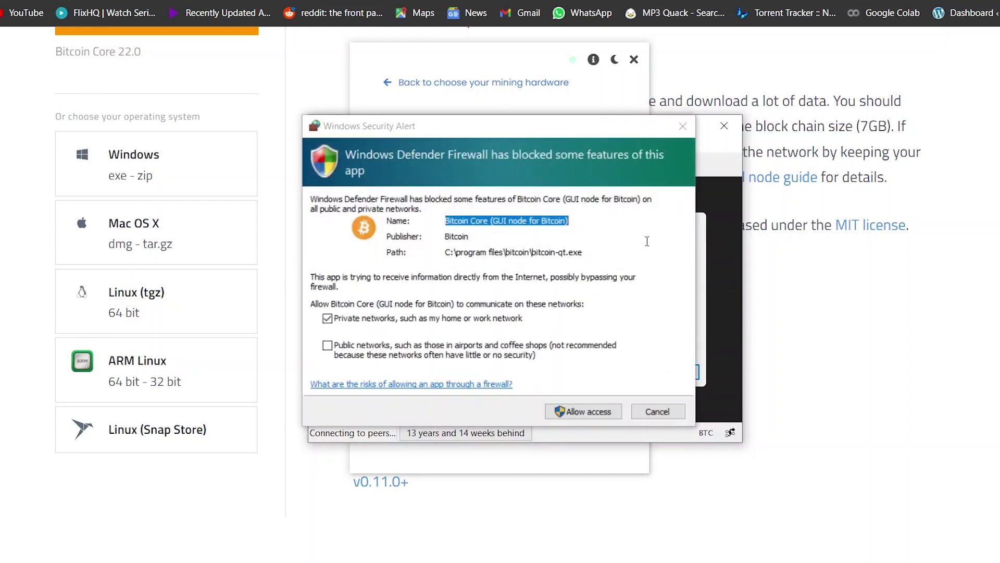
{"action": "left_click", "coordinate": [635, 412]}
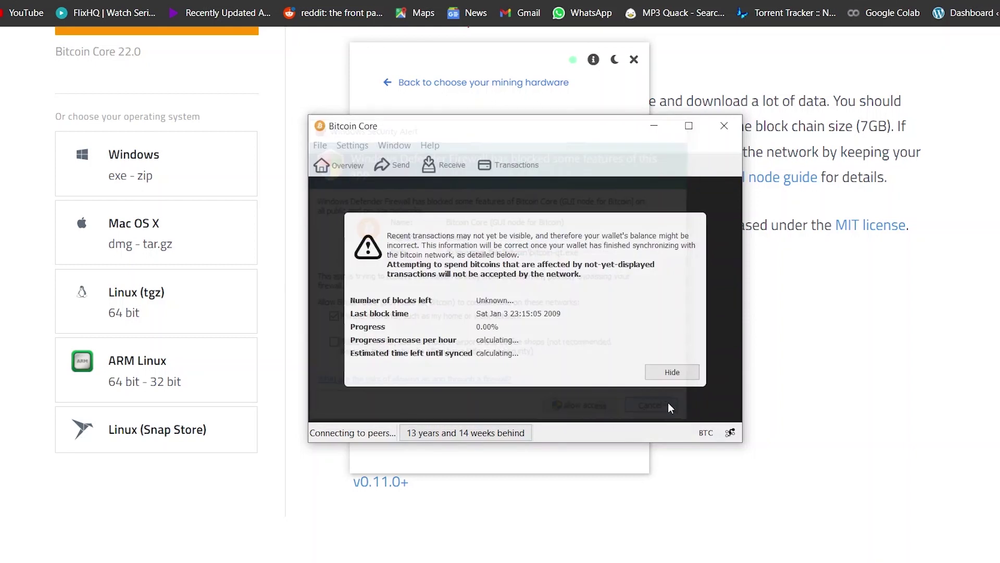
{"action": "left_click", "coordinate": [672, 373]}
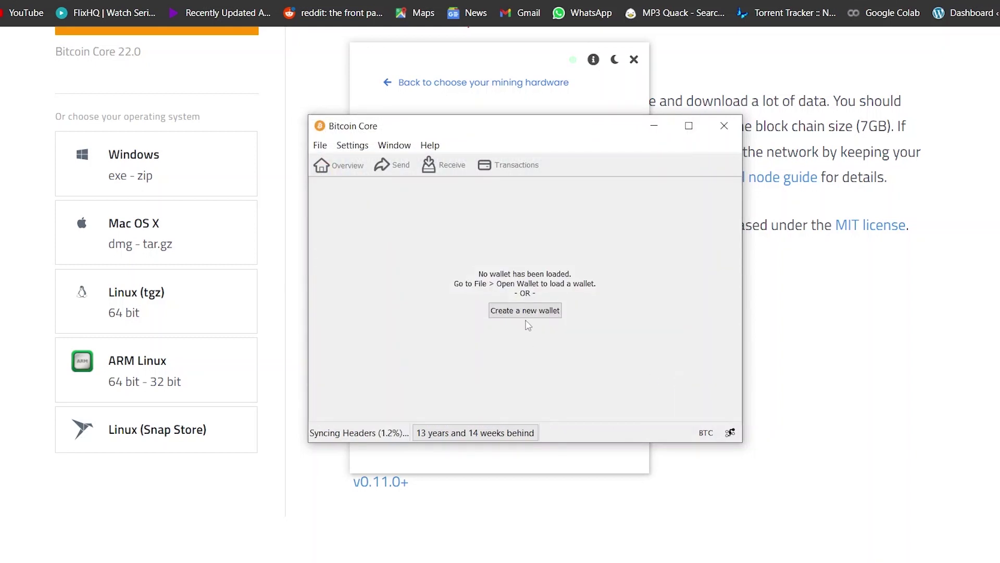
Step: Create a new wallet named 'btc wallet' and enlarge the Bitcoin Core window
{"action": "left_click", "coordinate": [526, 310]}
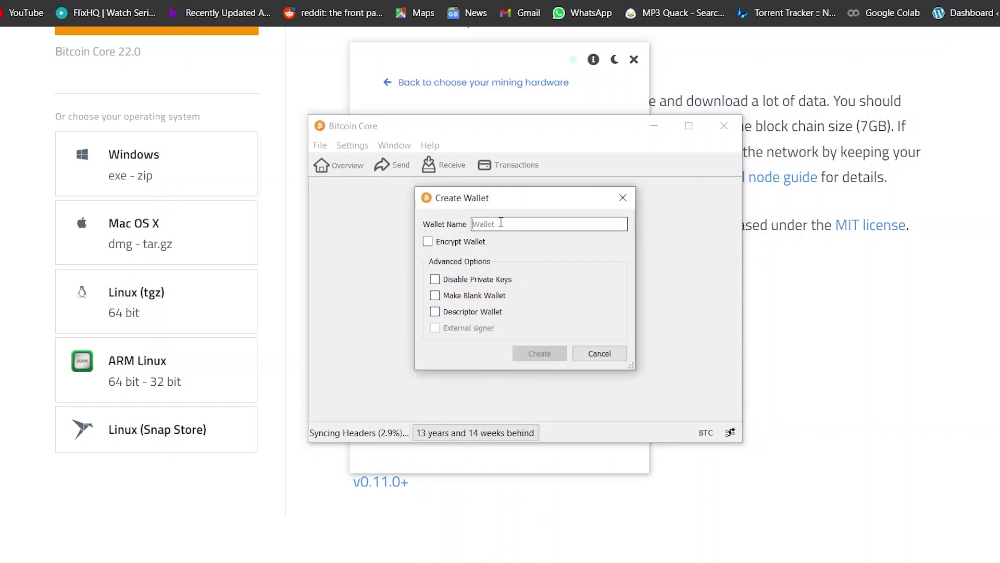
{"action": "type", "text": "btc w"}
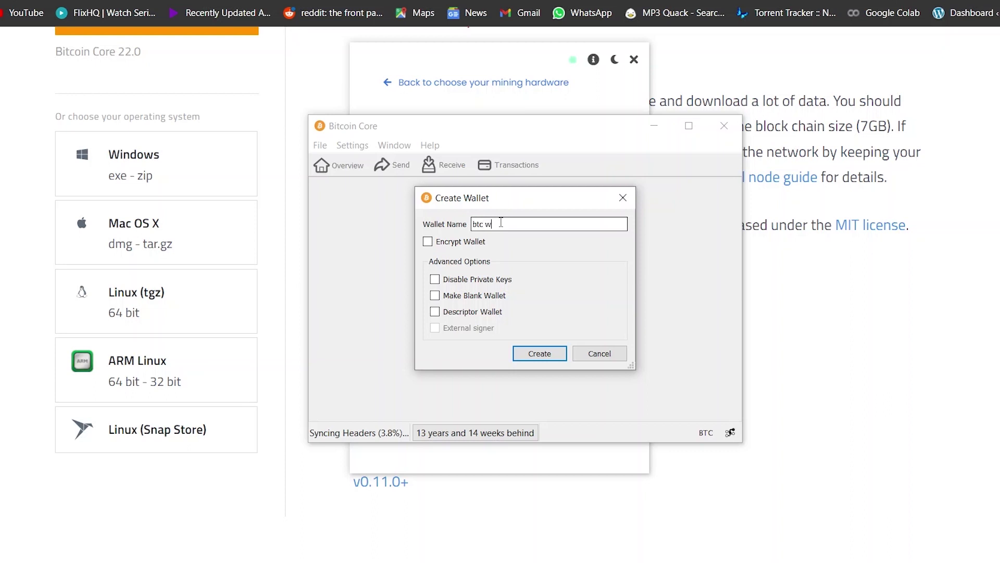
{"action": "type", "text": "allet"}
{"action": "left_click", "coordinate": [540, 353]}
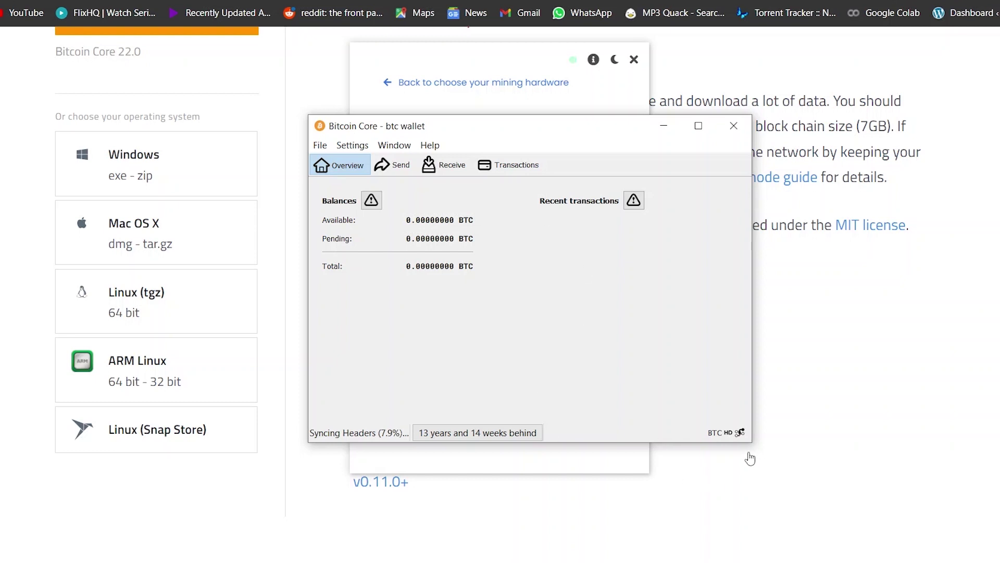
{"action": "left_click_drag", "start_coordinate": [753, 445], "coordinate": [827, 534]}
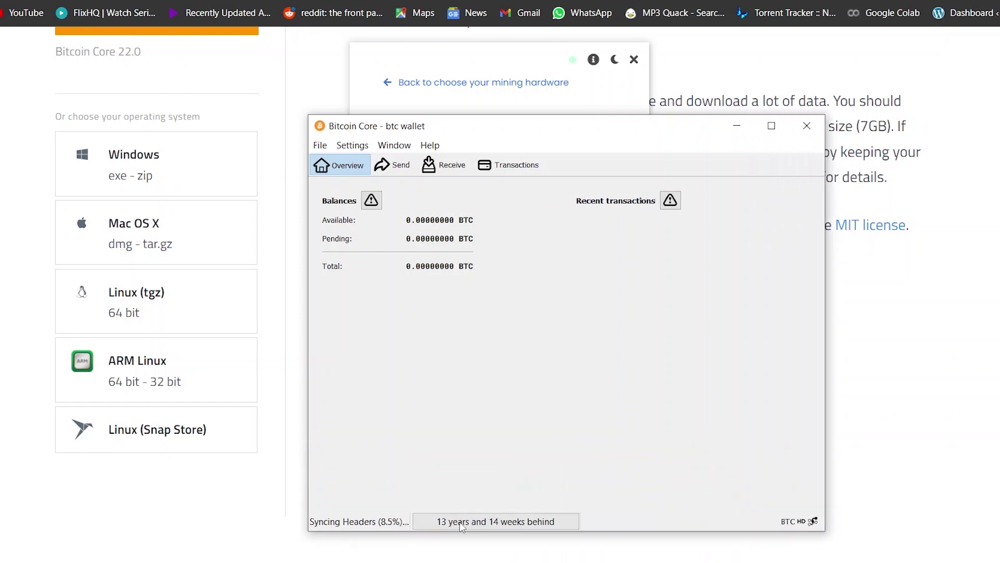
{"action": "left_click", "coordinate": [495, 523]}
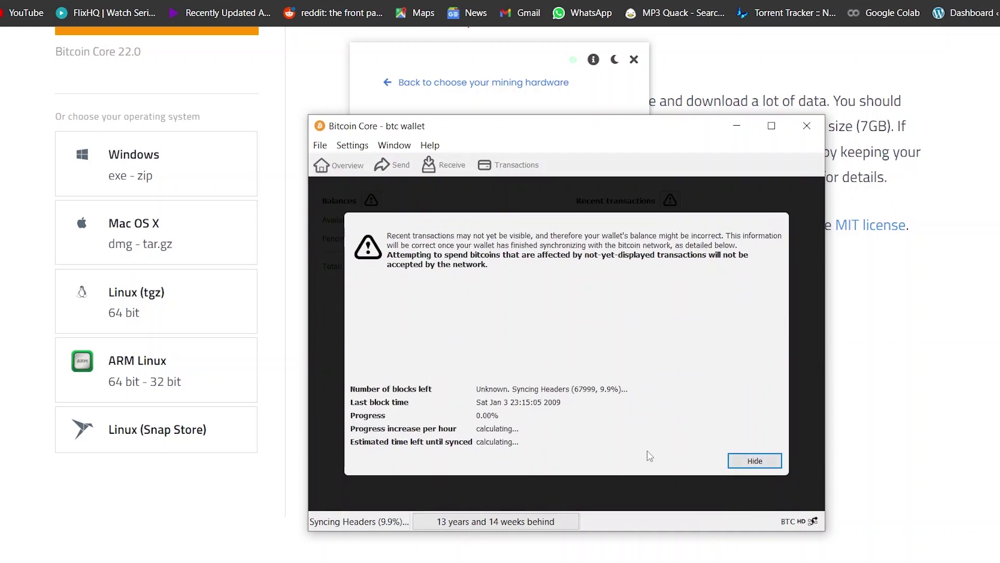
{"action": "left_click", "coordinate": [754, 461]}
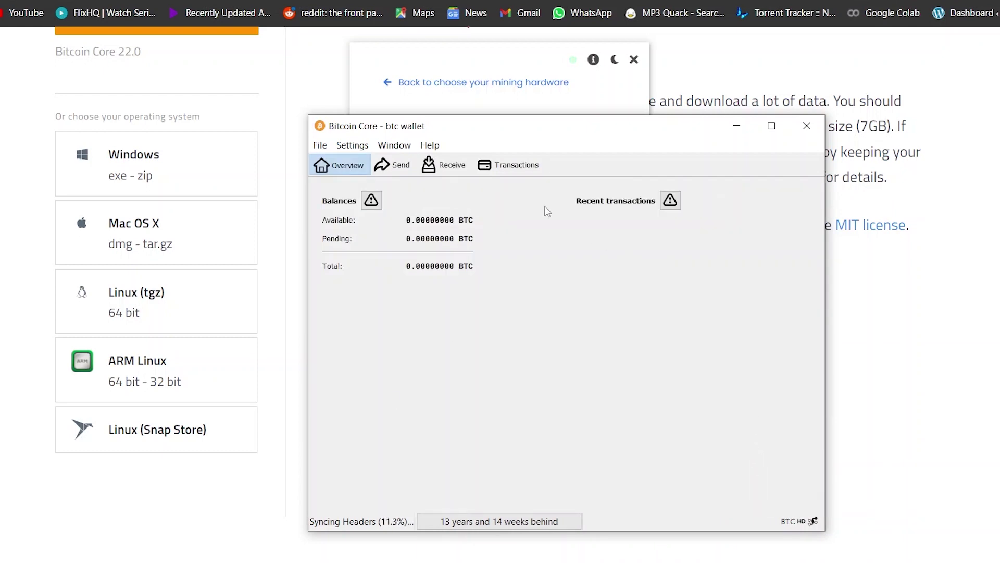
{"action": "left_click", "coordinate": [354, 146]}
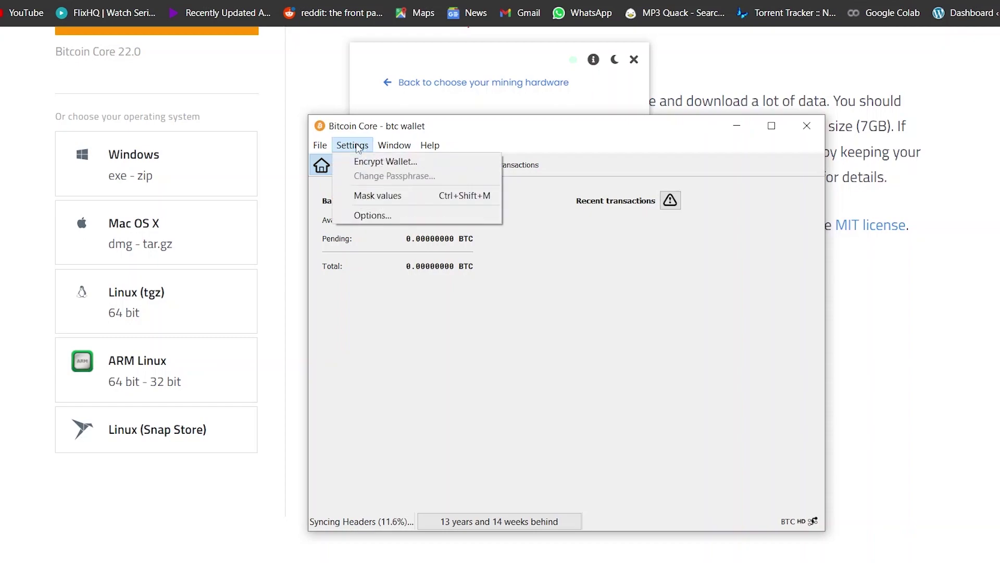
{"action": "left_click", "coordinate": [453, 177]}
{"action": "scroll", "coordinate": [721, 280], "scroll_direction": "down", "scroll_amount": 1}
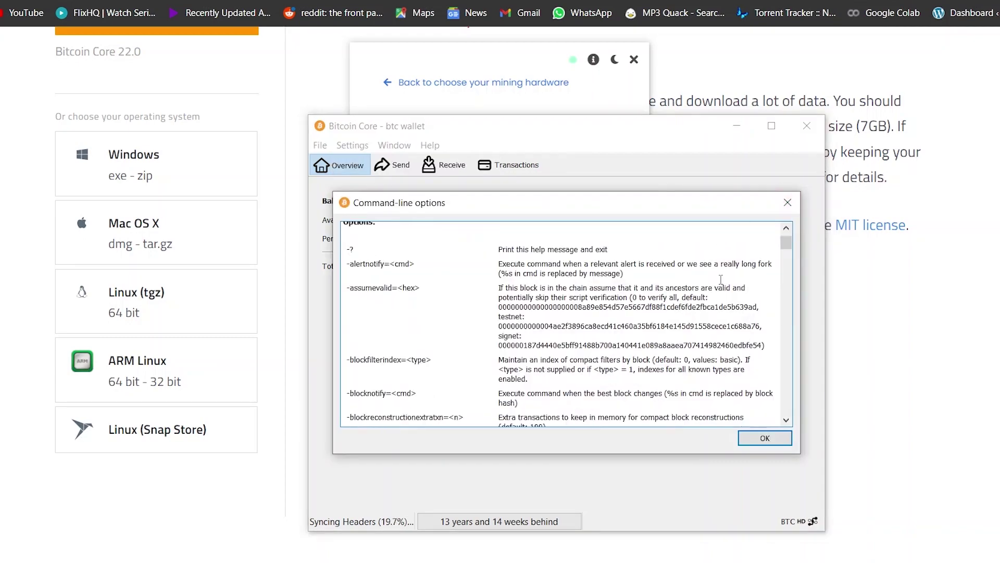
{"action": "scroll", "coordinate": [721, 280], "scroll_direction": "down", "scroll_amount": 15}
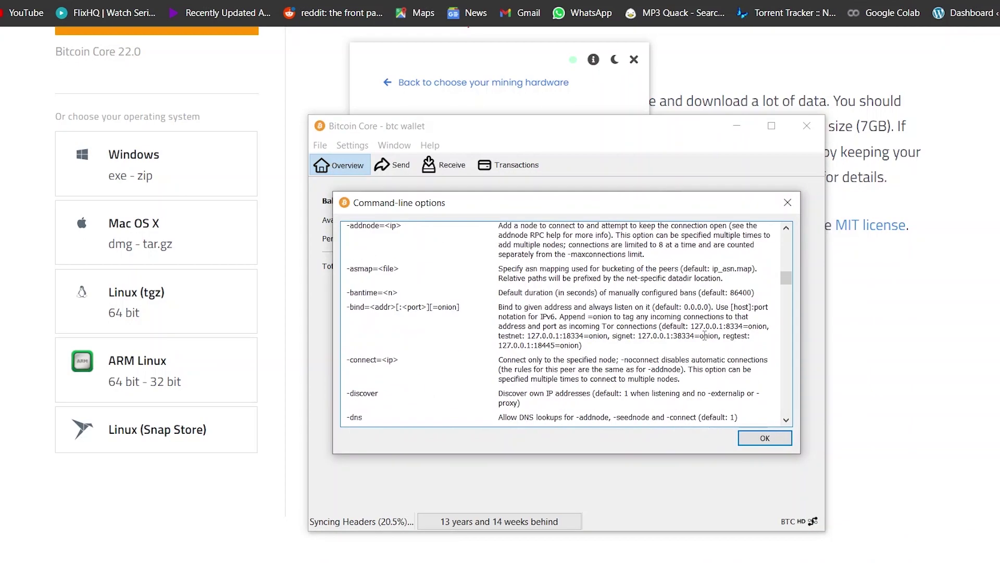
{"action": "scroll", "coordinate": [704, 336], "scroll_direction": "down", "scroll_amount": 10}
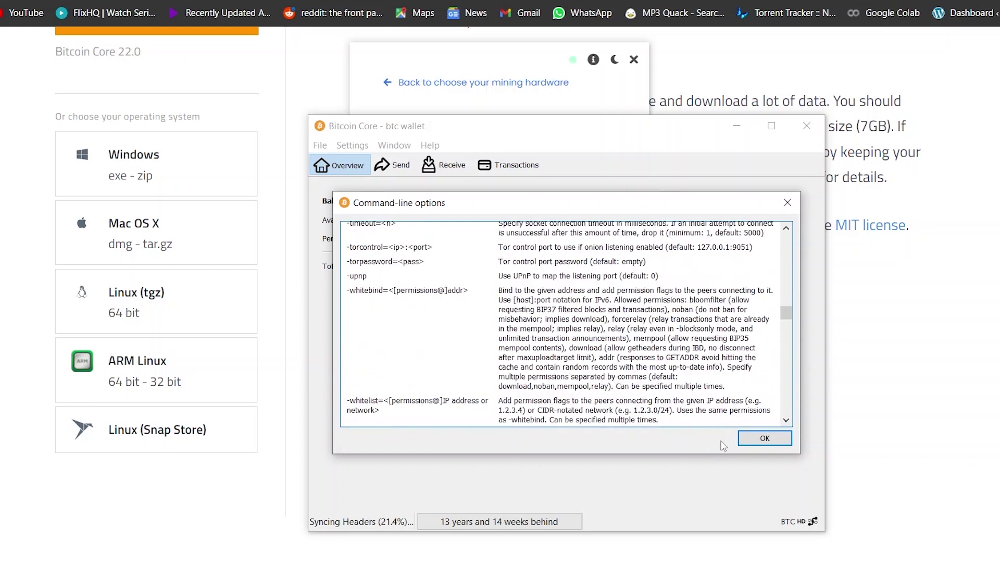
{"action": "left_click", "coordinate": [756, 437]}
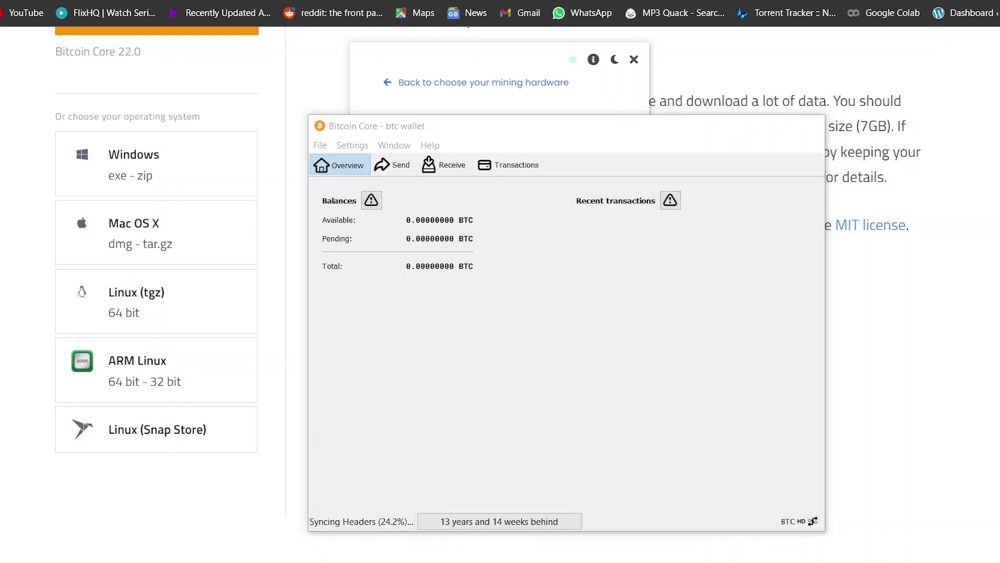
Step: Switch away from Bitcoin Core back to the unMineable coin-and-address form
{"action": "key", "text": "alt+Tab"}
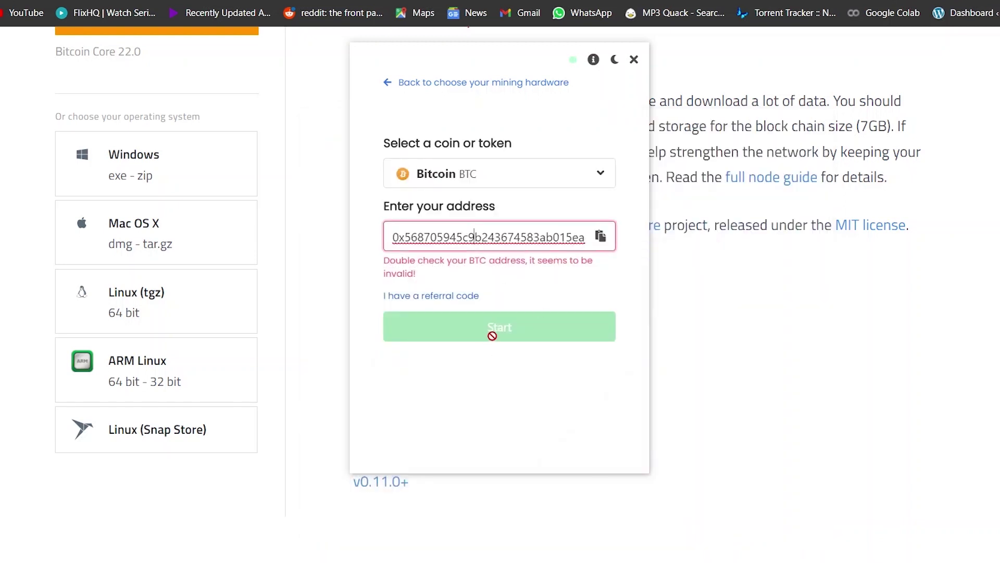